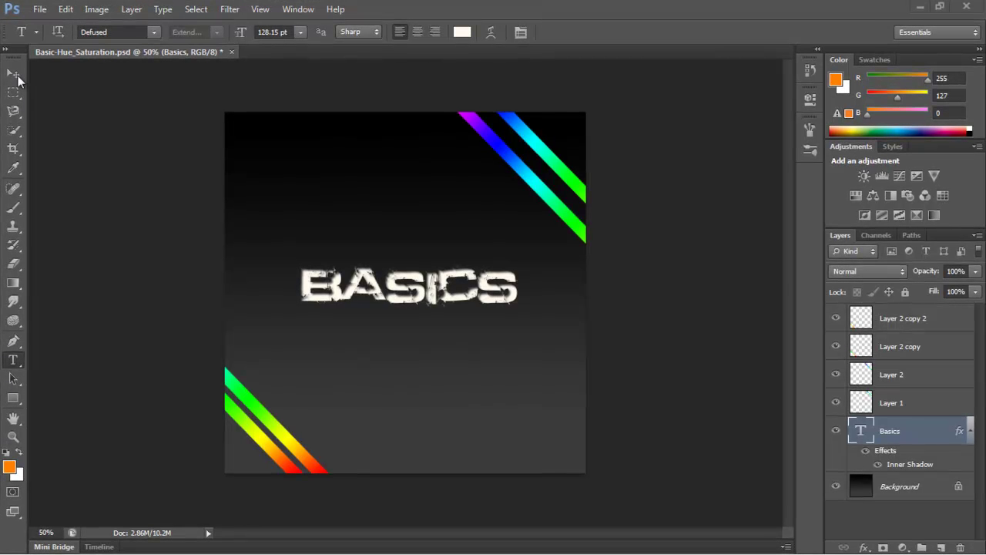
left_click(39, 11)
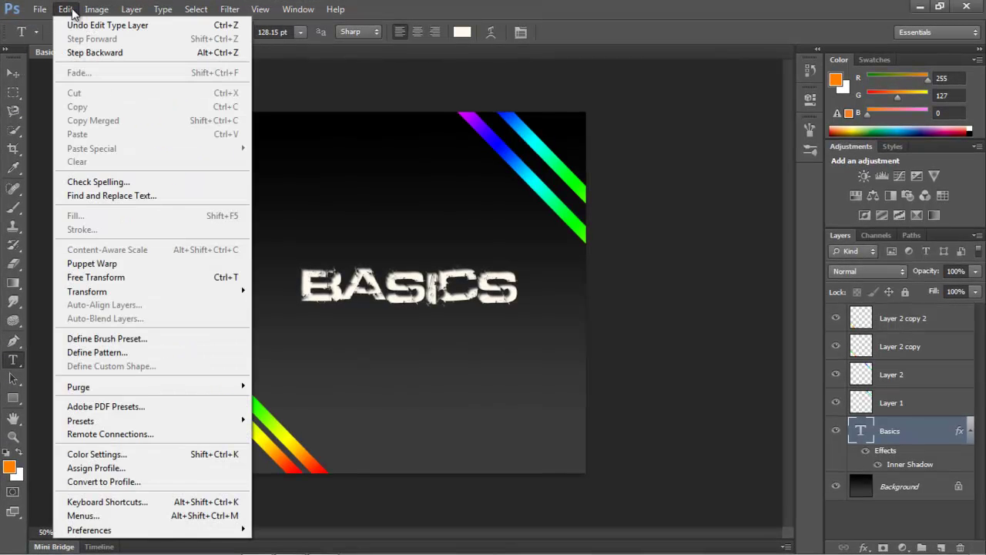
mouse_move(104, 12)
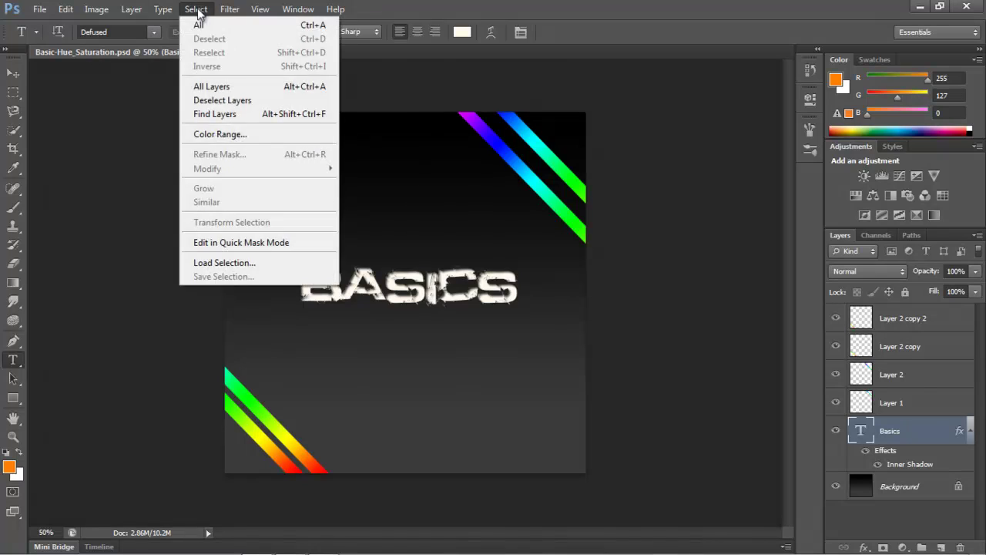
mouse_move(229, 9)
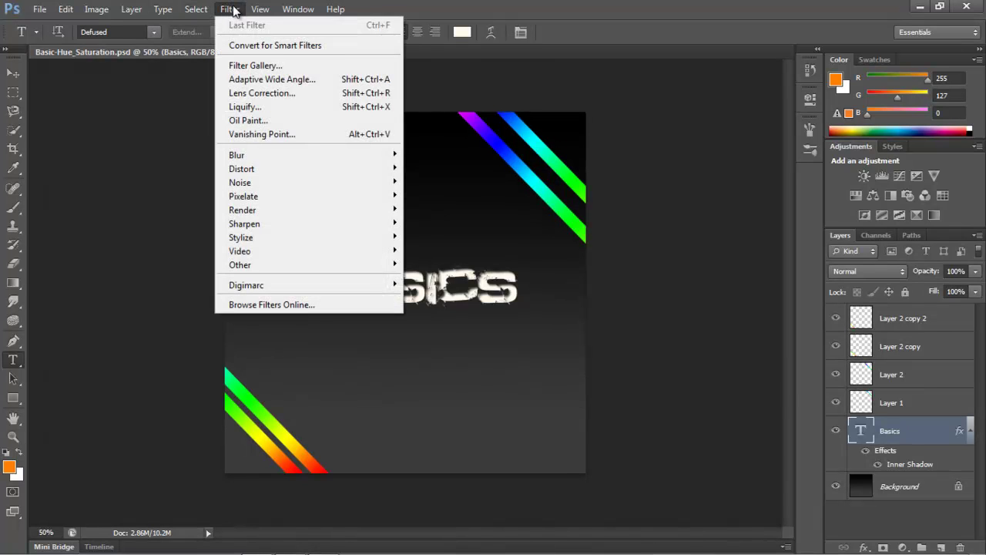
mouse_move(333, 9)
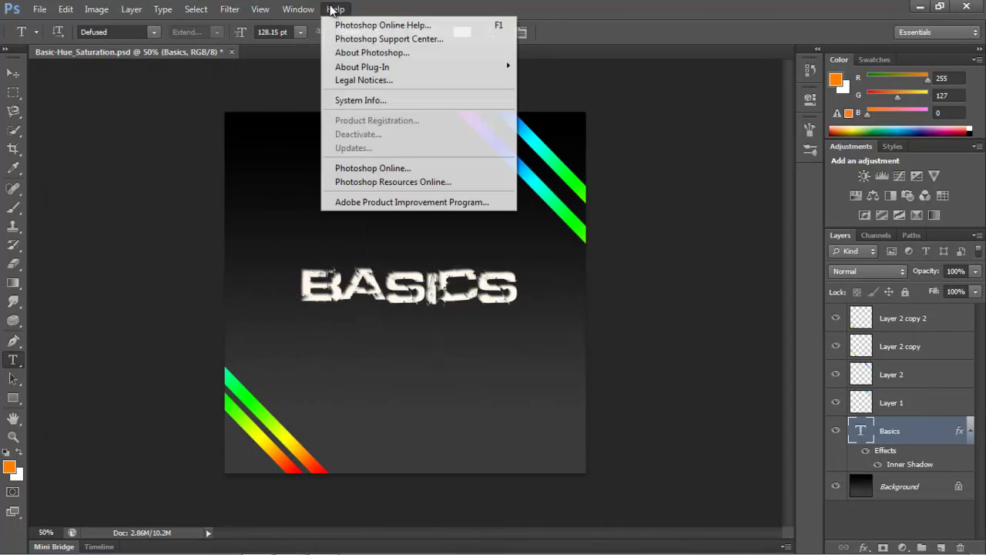
left_click(376, 7)
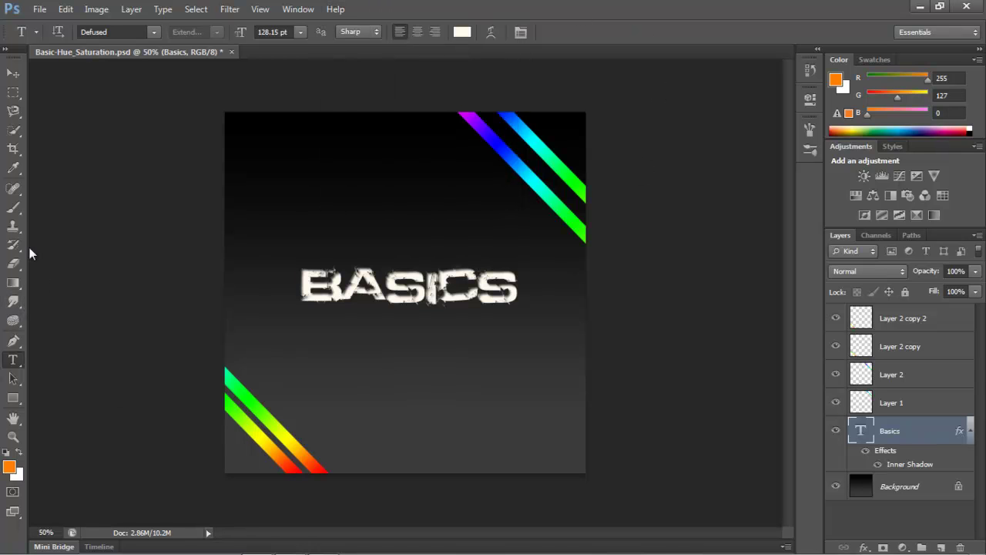
Shift the BASICS text slightly downward on the canvas with the Move tool
left_click(16, 73)
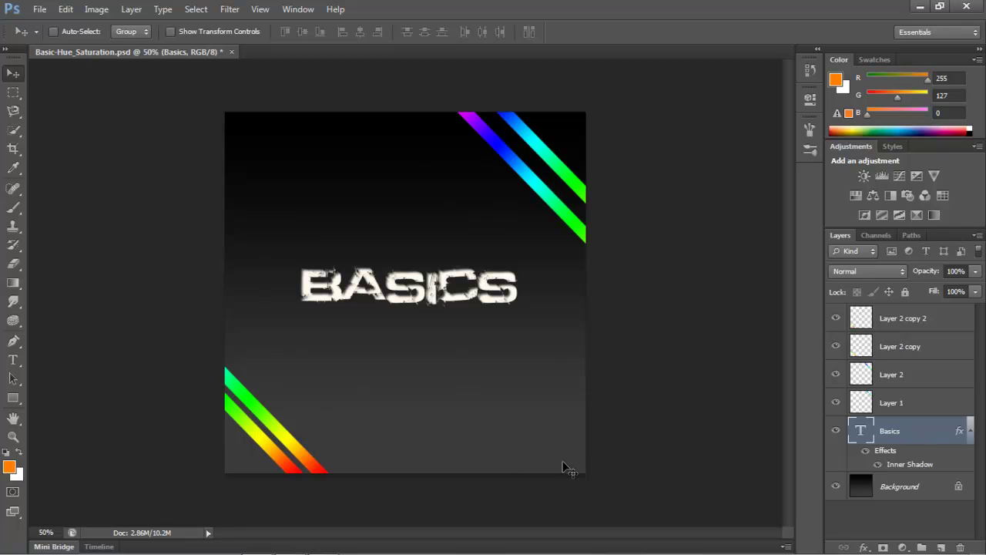
mouse_move(473, 456)
left_mouse_down()
mouse_move(473, 396)
mouse_move(464, 447)
mouse_move(491, 407)
mouse_move(484, 460)
mouse_move(469, 439)
left_mouse_up()
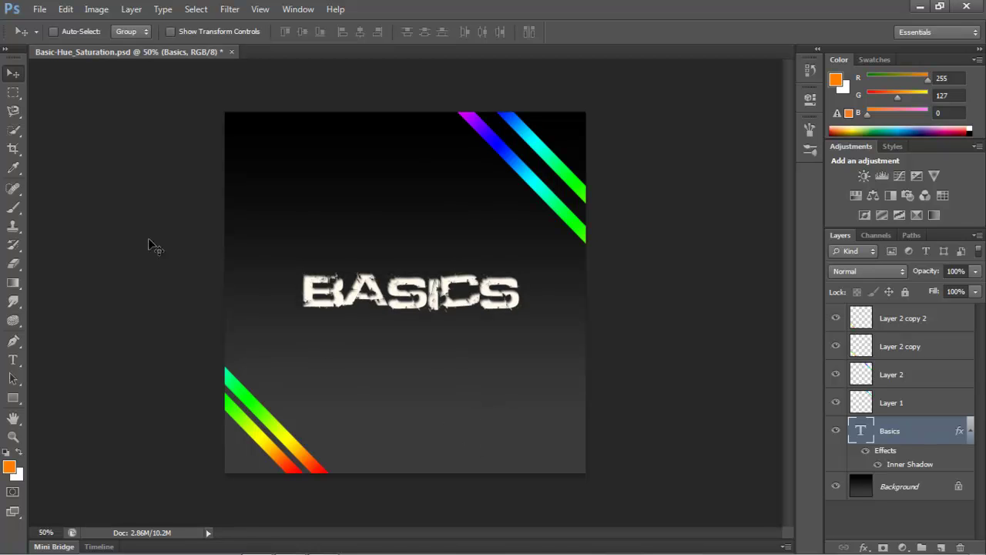
Make a square selection across the middle of the BASICS text with the Rectangular Marquee tool
left_click(12, 93)
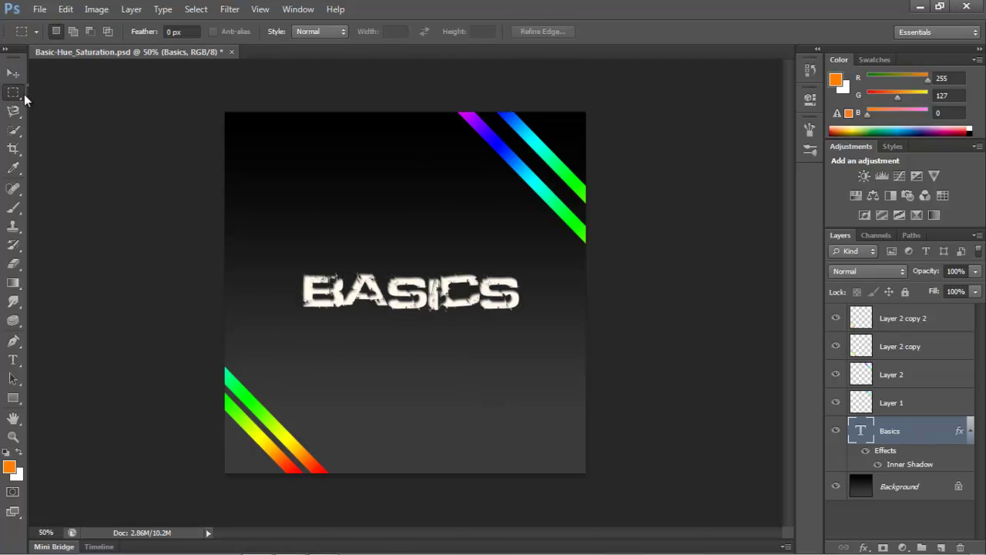
right_click(24, 94)
left_click(14, 92)
left_click_drag(327, 195, 493, 416)
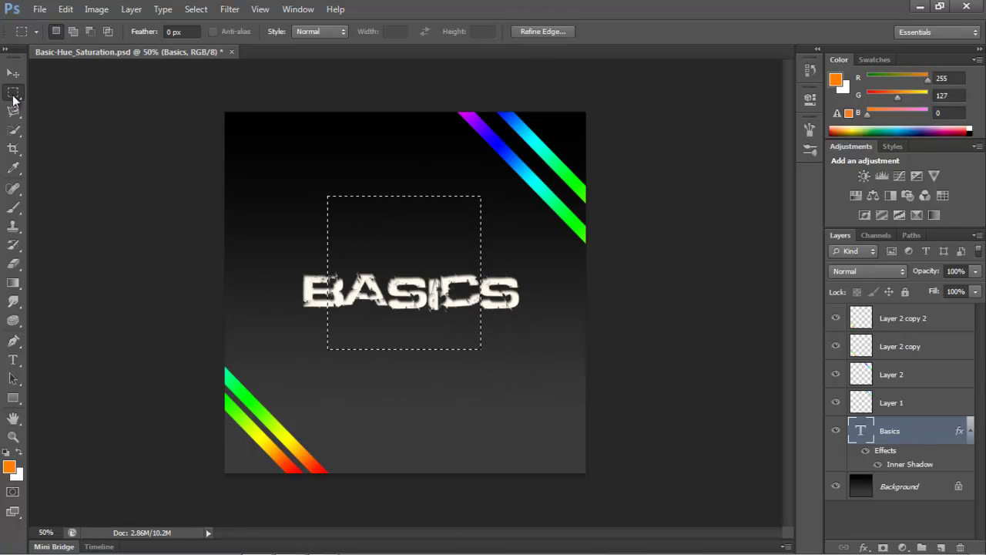
Replace the square selection with a circular one over the middle of the BASICS text using the Elliptical Marquee tool
left_click(13, 94)
left_click(109, 105)
left_click_drag(370, 247, 503, 385)
left_click_drag(522, 447, 379, 347)
key("ctrl+d")
left_click_drag(343, 187, 496, 338)
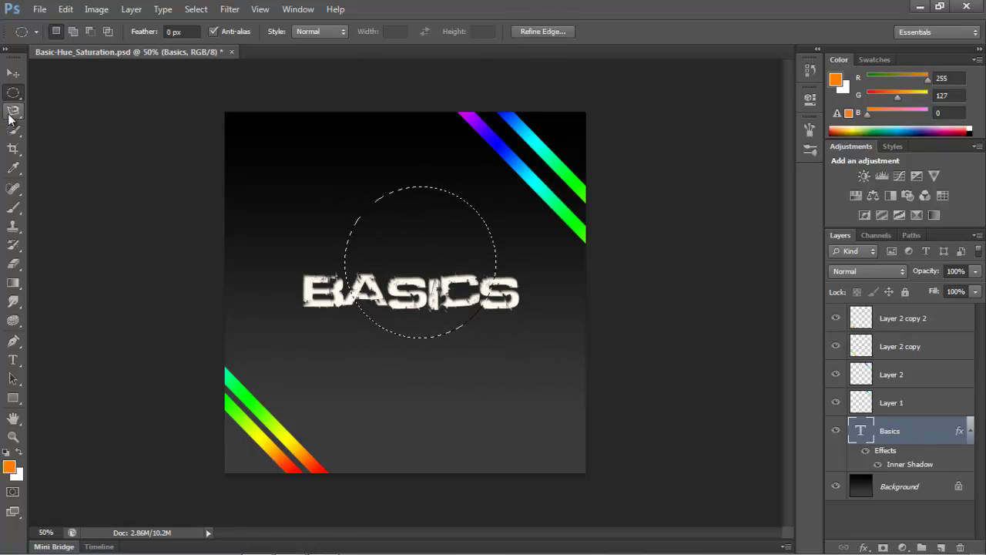
Outline the whole BASICS word with a freehand Lasso selection, and deselect it
mouse_move(11, 117)
left_mouse_down()
mouse_move(59, 119)
mouse_move(80, 108)
left_mouse_up()
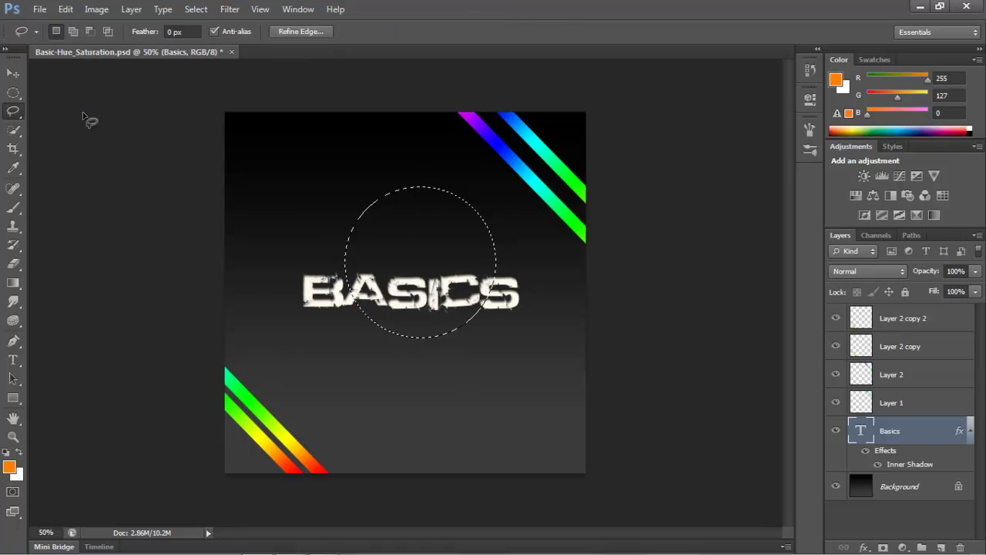
left_click(299, 249)
mouse_move(316, 268)
left_mouse_down()
mouse_move(505, 270)
mouse_move(527, 279)
mouse_move(535, 308)
mouse_move(425, 357)
mouse_move(293, 346)
mouse_move(272, 313)
mouse_move(288, 298)
left_mouse_up()
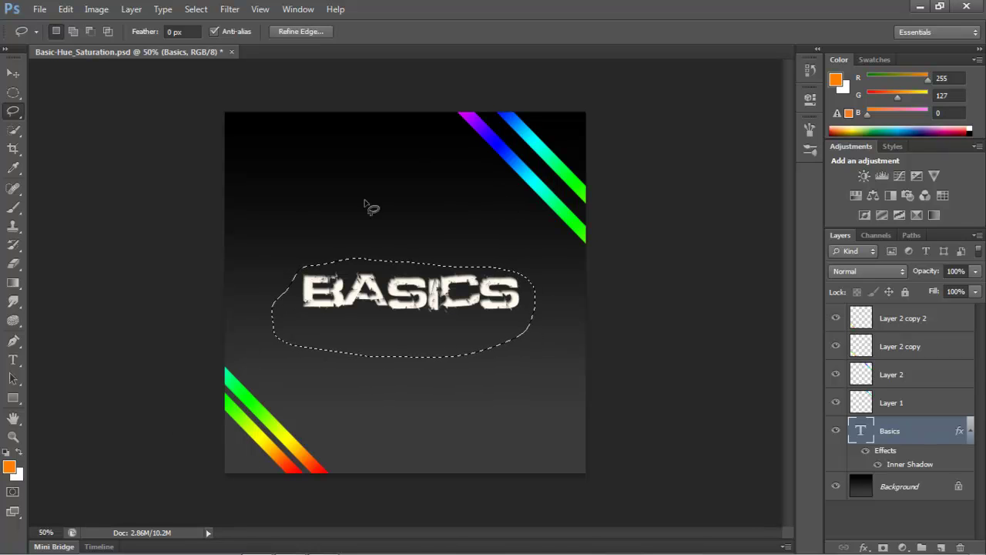
key("ctrl+d")
Trace the letter B of BASICS with the Magnetic Lasso tool, and clear the selection
right_click(16, 114)
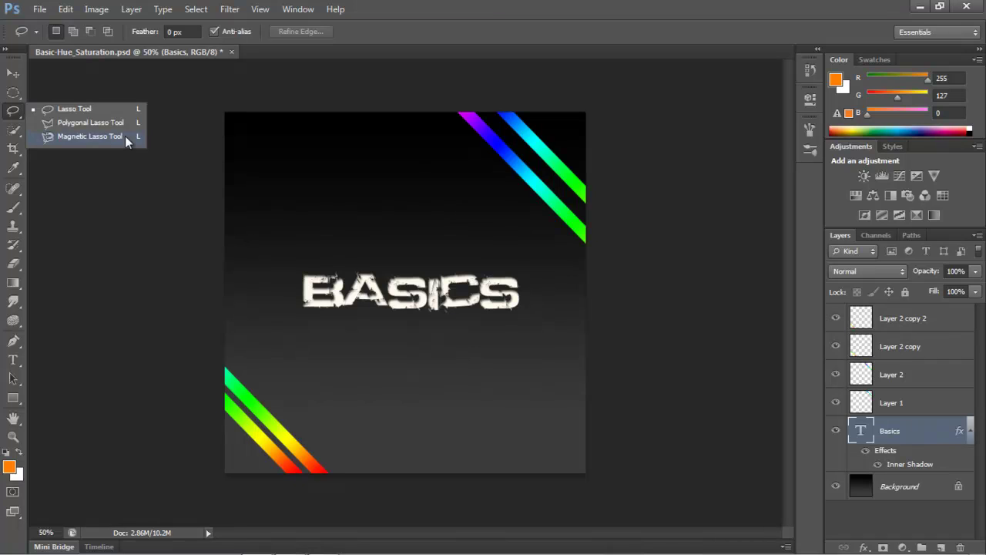
left_click(116, 139)
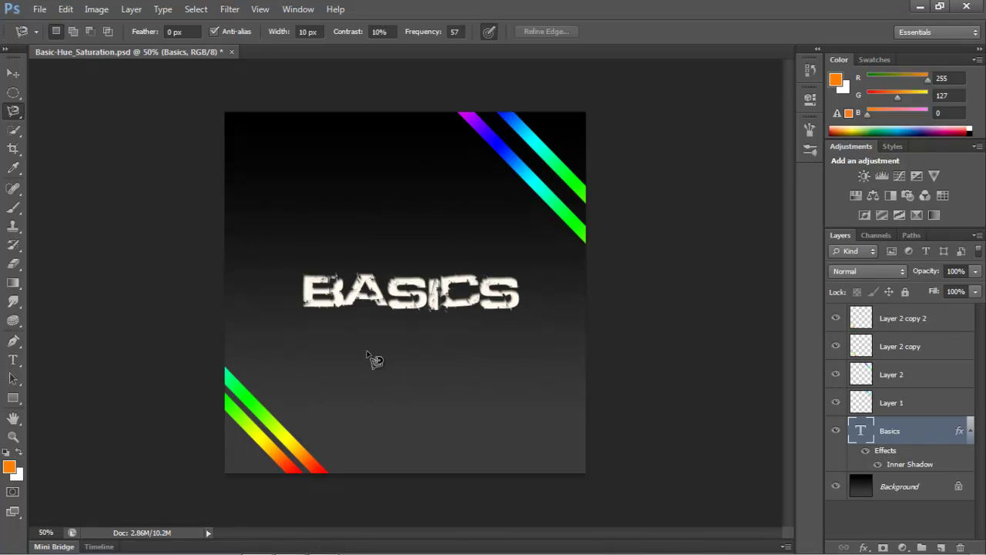
left_click(305, 274)
left_click(310, 279)
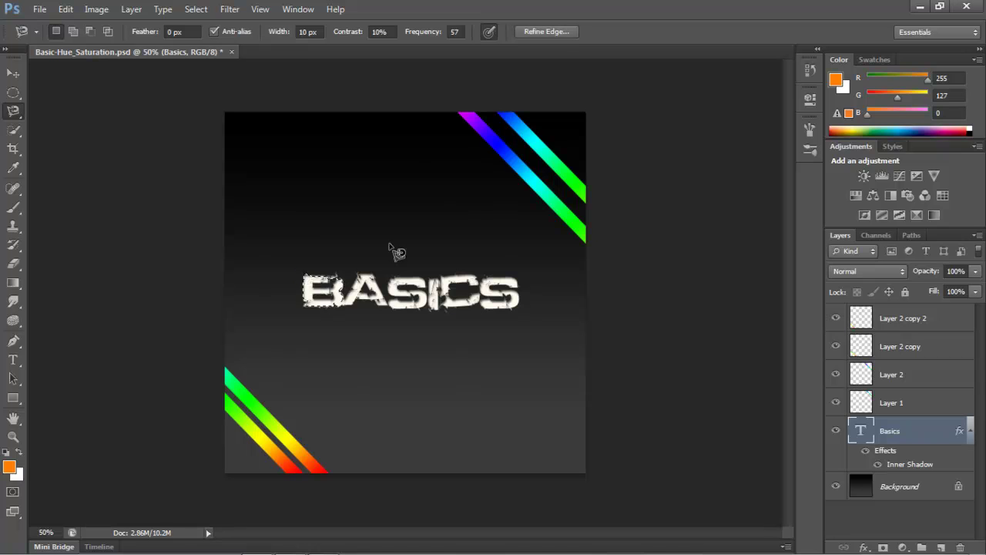
key("ctrl+d")
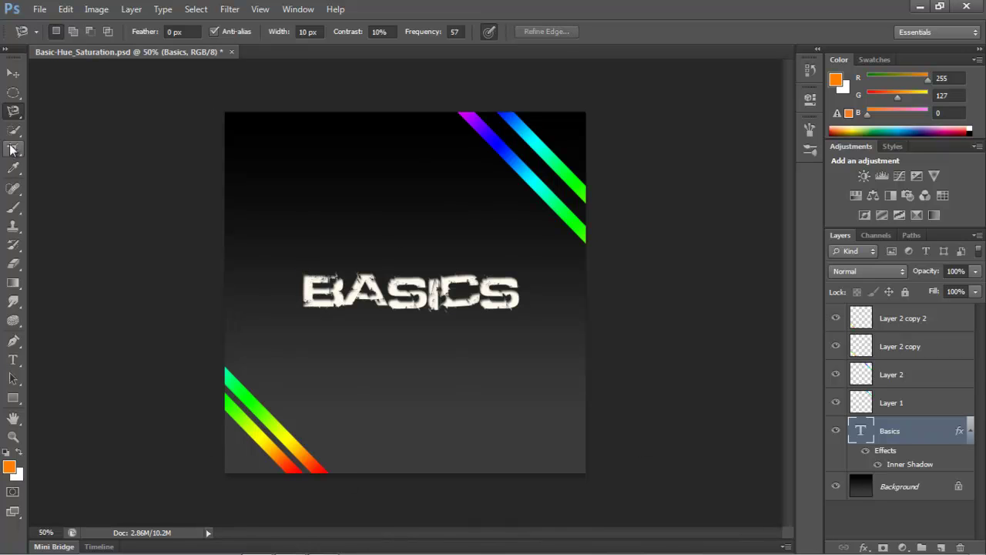
Select the lower rainbow stripe in the upper-right corner on Layer 2 with the Quick Selection tool, and deselect it
left_click(13, 131)
left_click(13, 132)
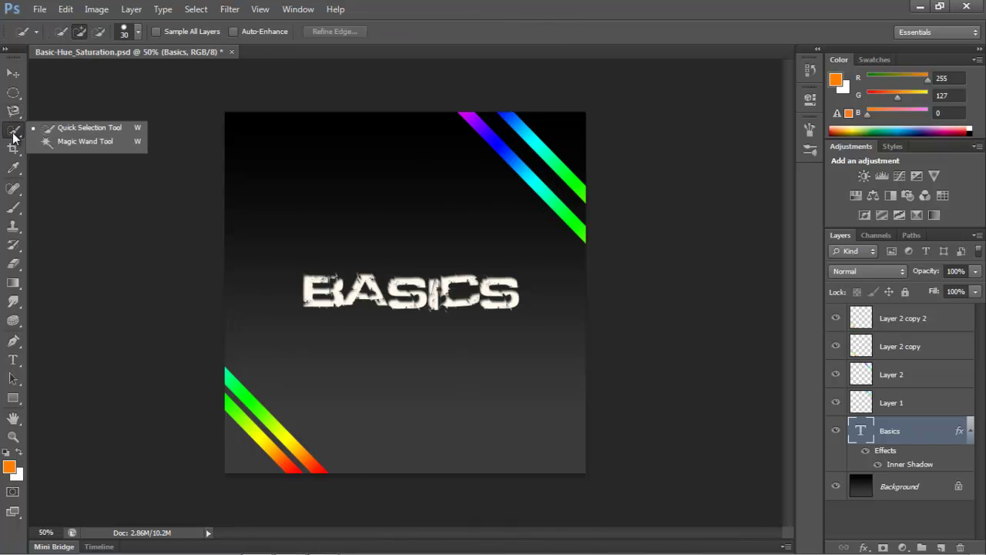
left_click(13, 138)
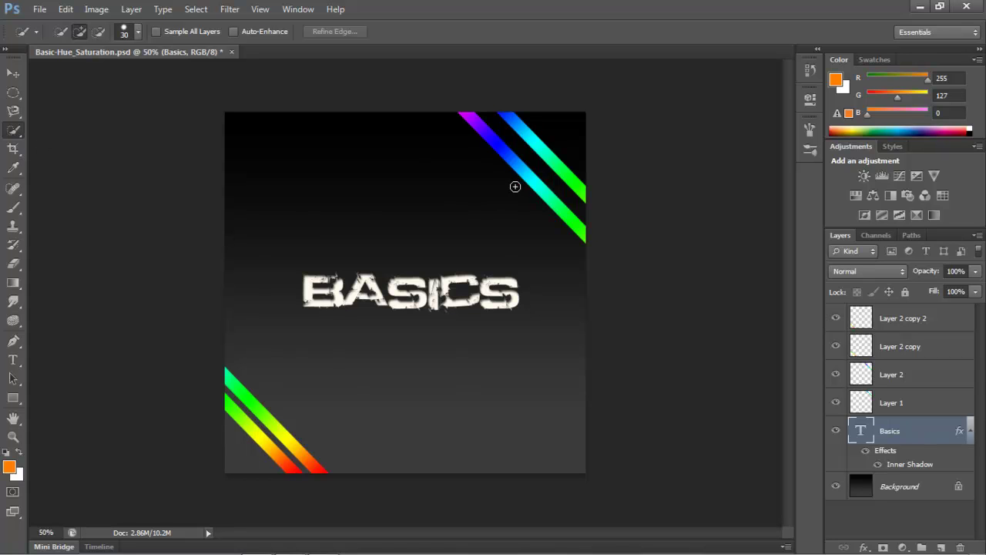
left_click(894, 381)
left_click_drag(520, 170, 571, 227)
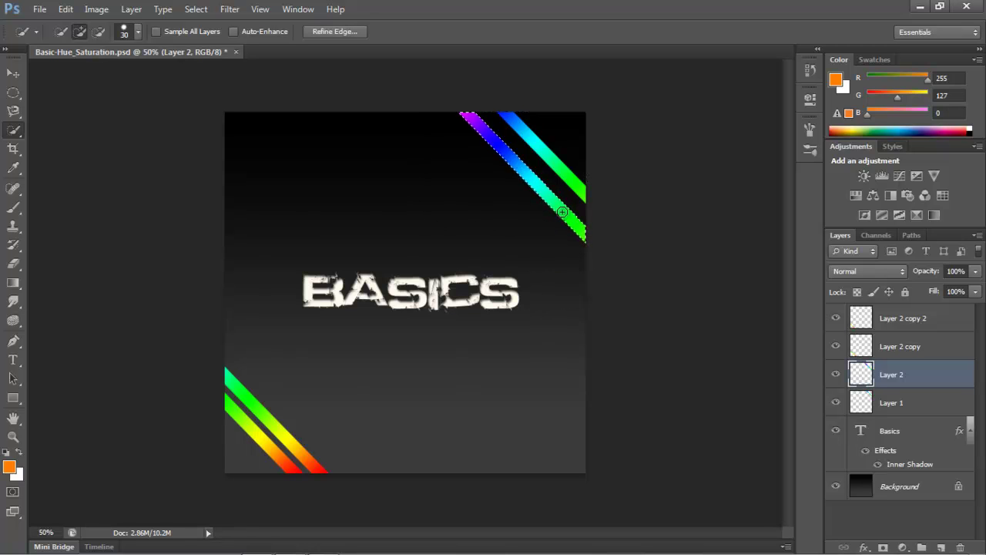
right_click(13, 133)
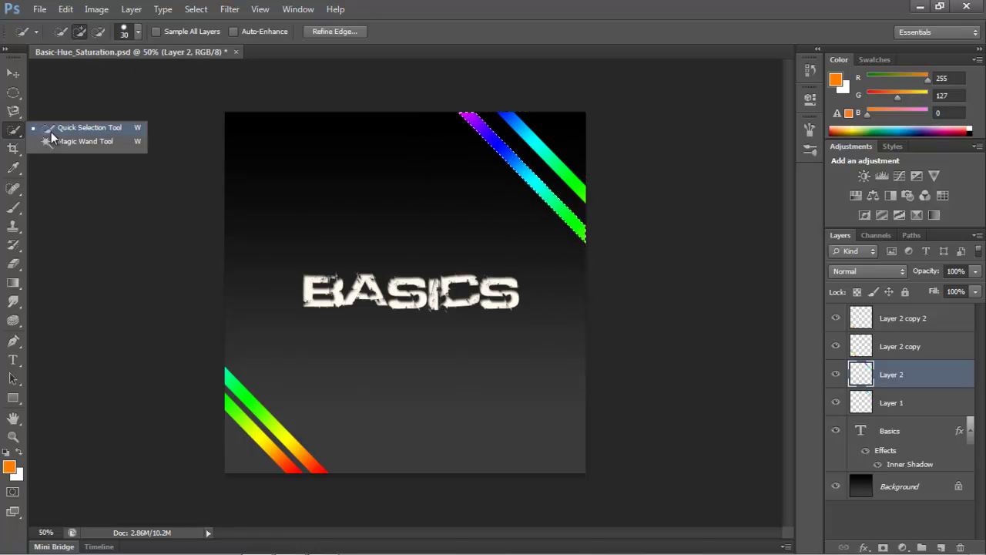
left_click(50, 132)
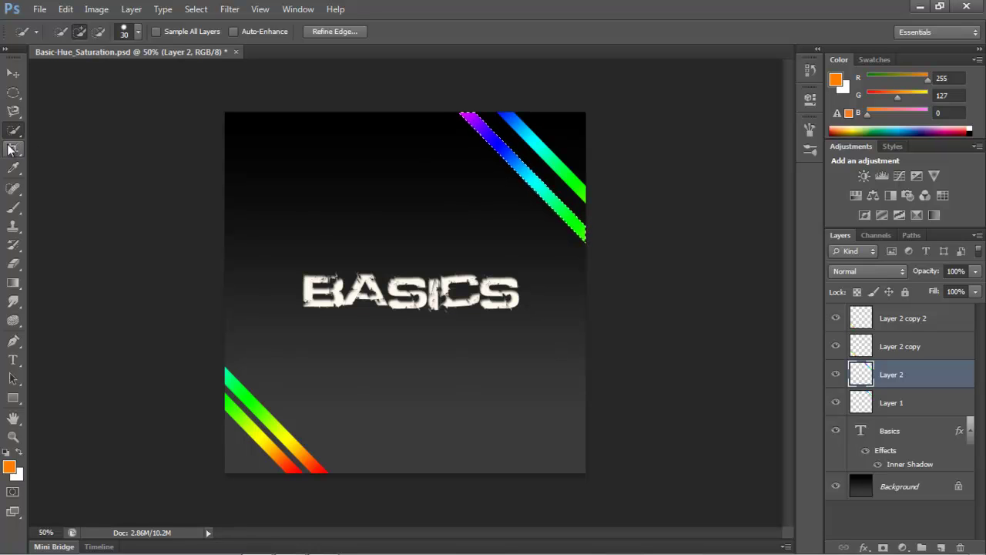
key("ctrl+d")
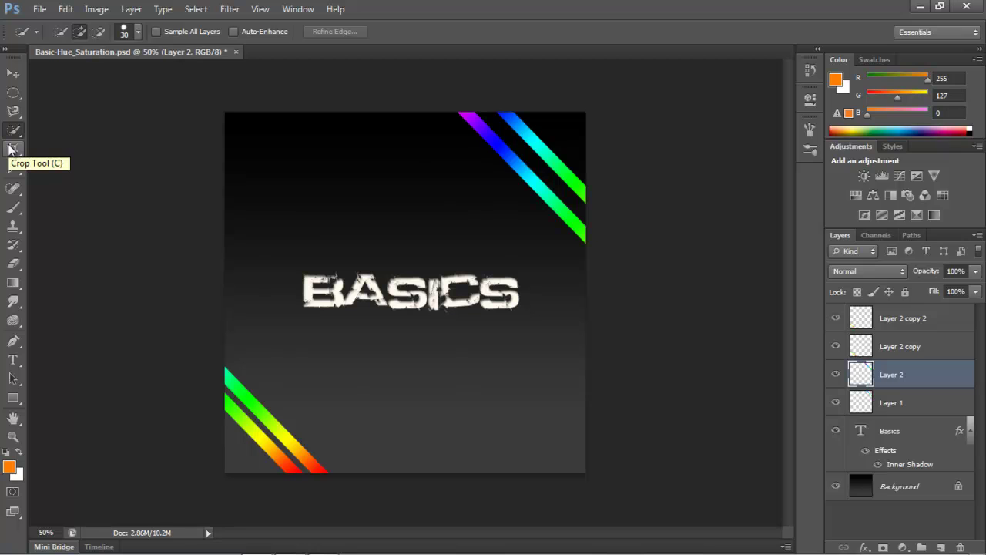
Select single-colour parts of the Layer 2 stripe with the Magic Wand tool at tolerance 32
mouse_move(13, 131)
left_mouse_down()
mouse_move(53, 132)
mouse_move(54, 145)
left_mouse_up()
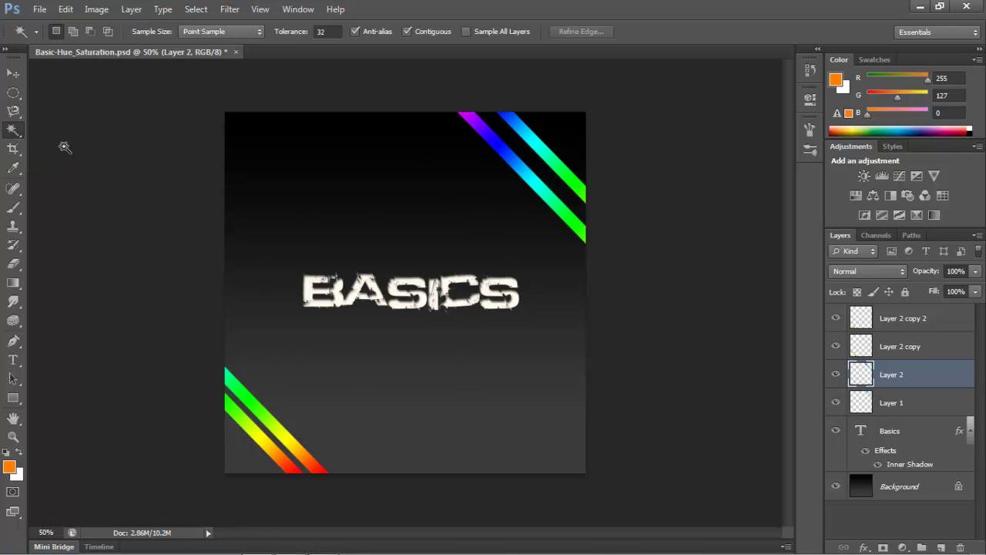
left_click(558, 204)
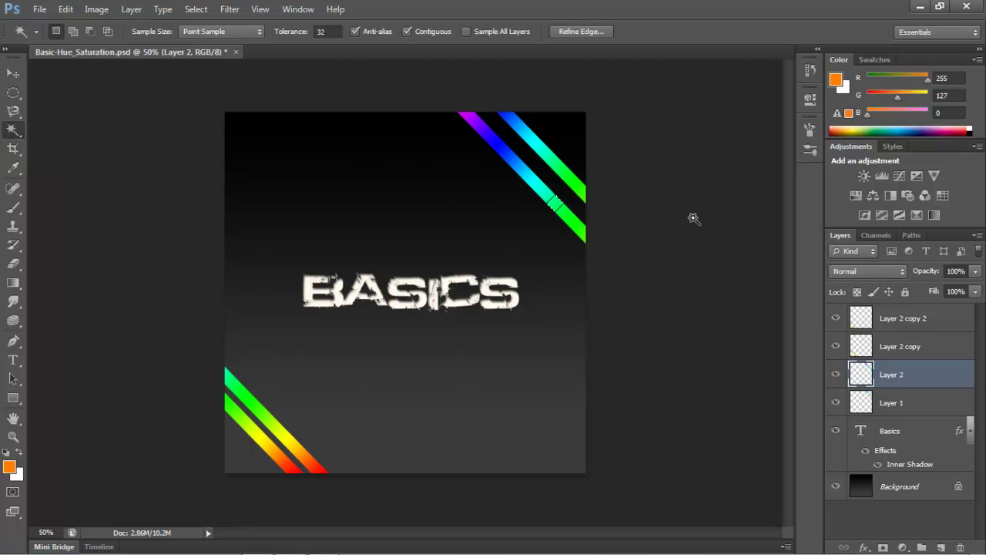
left_click(530, 175)
Try resizing a crop frame around the selected blue part of the stripe, and cancel the crop
left_click(13, 150)
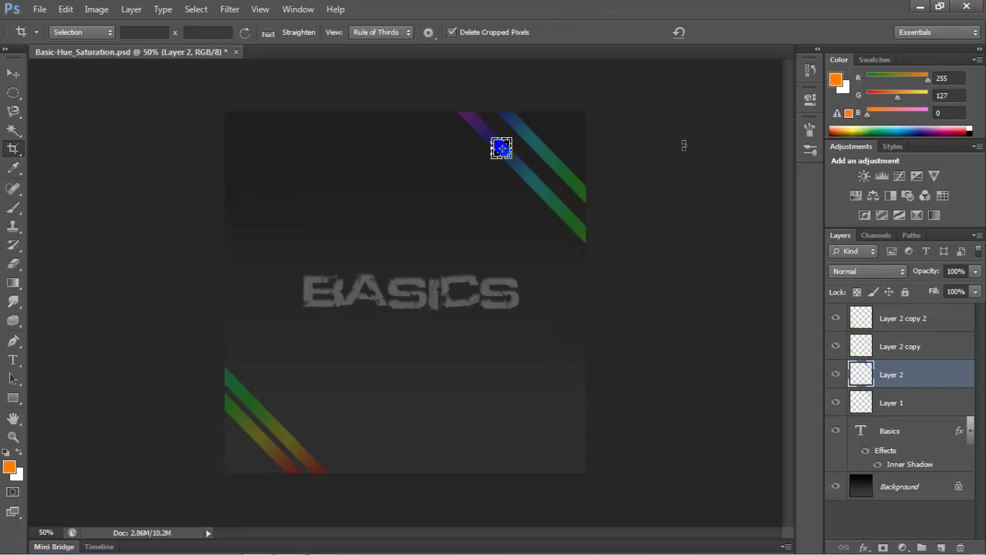
left_click_drag(502, 149, 552, 165)
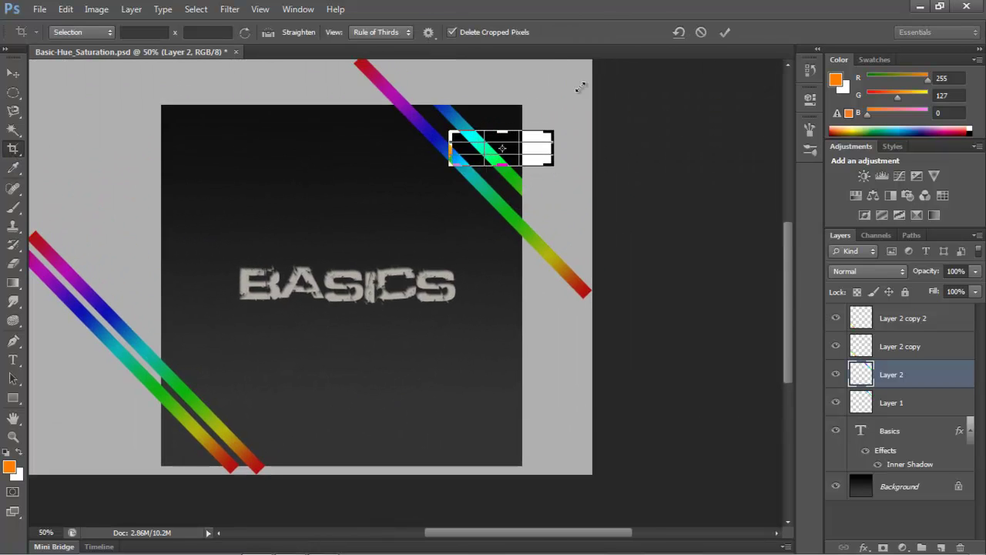
left_click(701, 32)
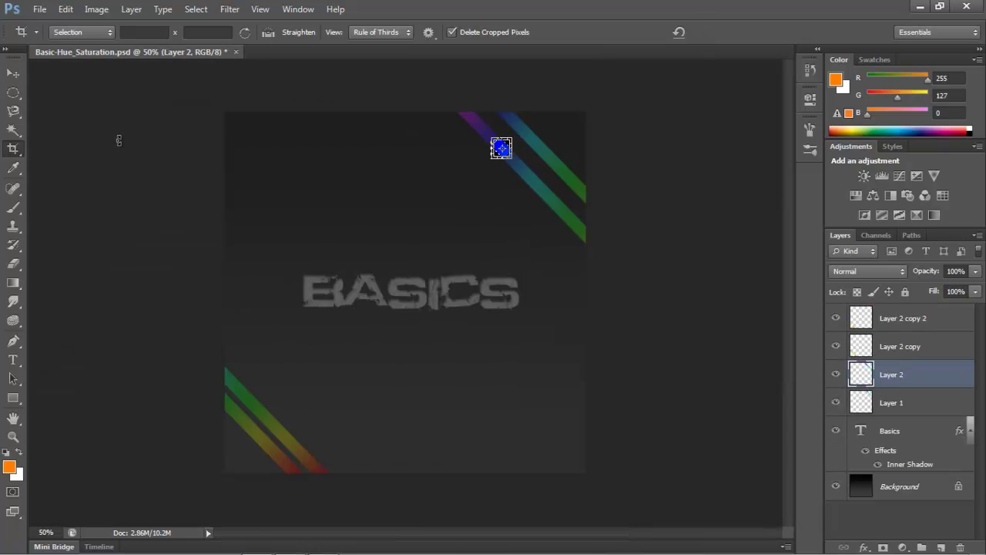
key("Escape")
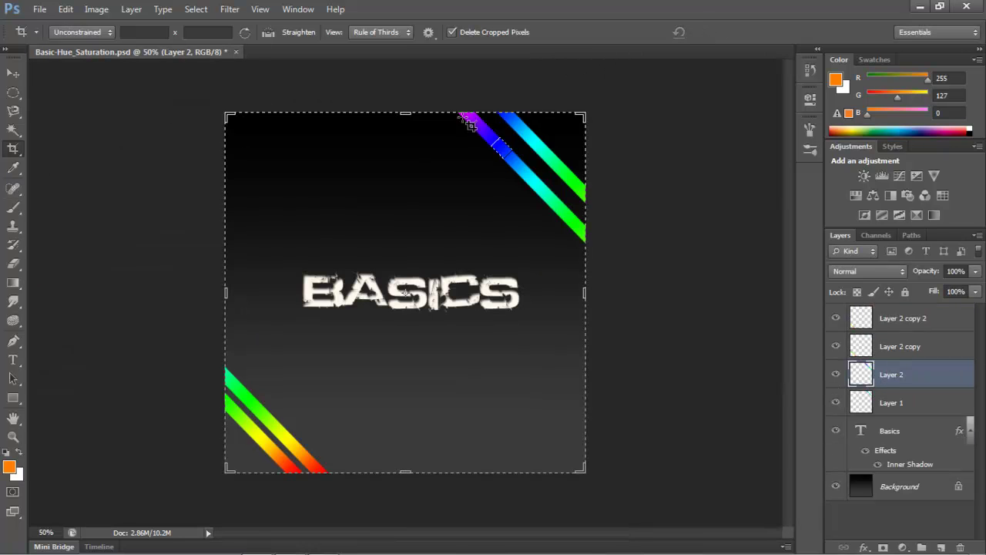
Merge all layers from Layer 2 copy 2 down to Background, and convert the merged background into a regular layer
left_click(16, 170)
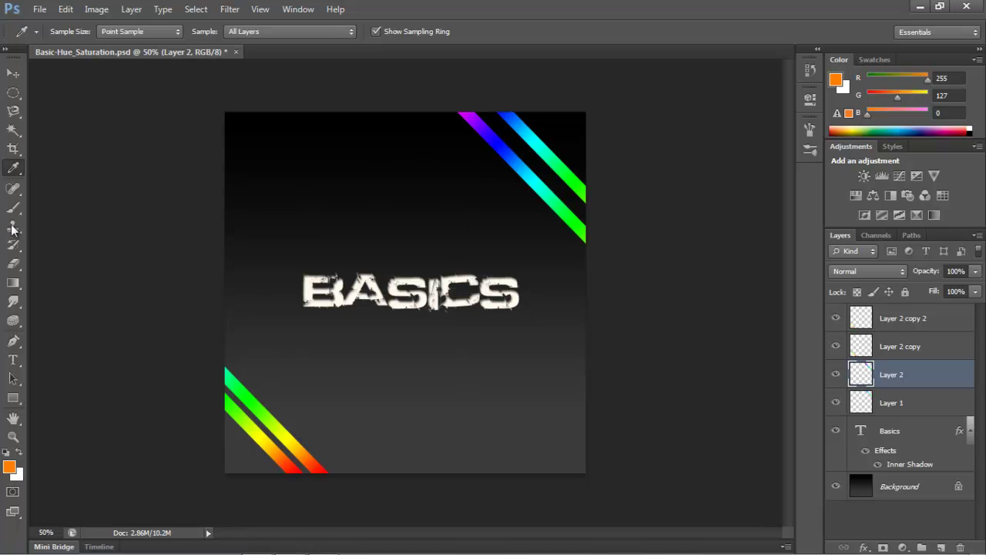
left_click(14, 189)
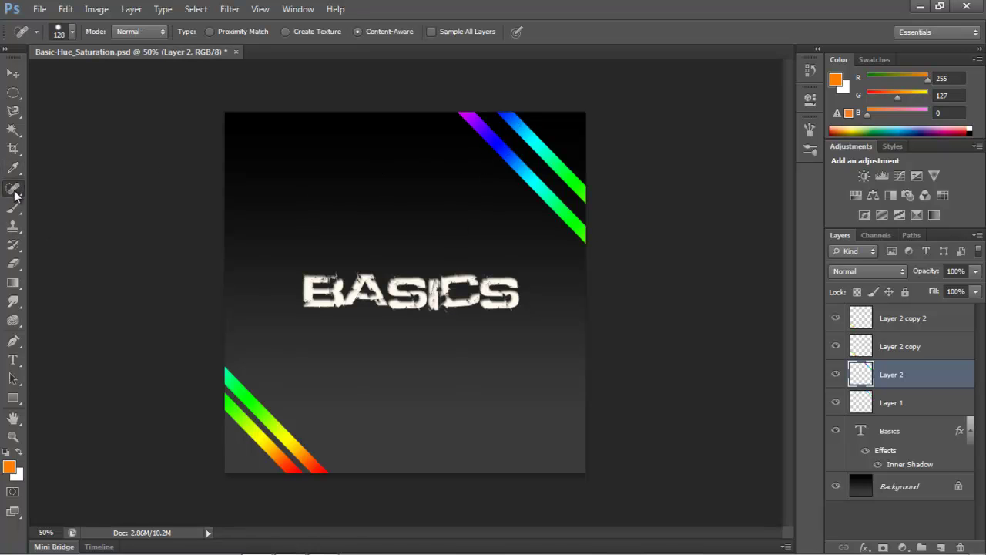
left_click(925, 322)
left_click(904, 487, "shift")
right_click(904, 480)
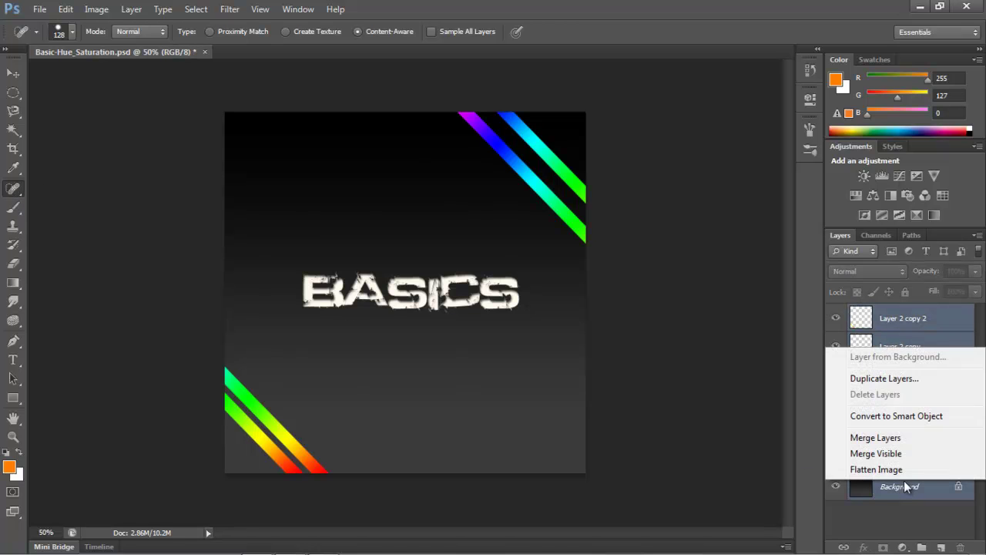
left_click(906, 444)
double_click(901, 326)
key("Return")
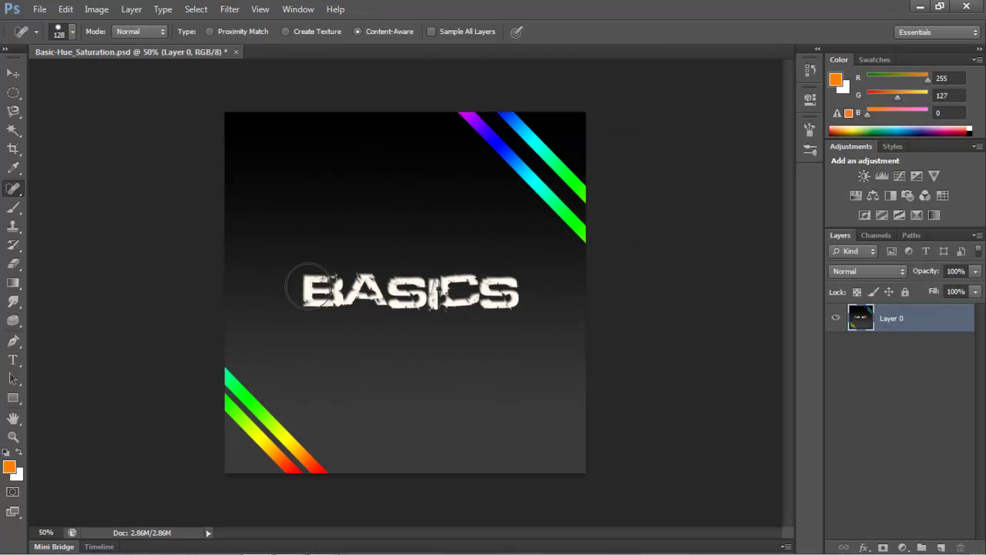
Paint over the BASICS text and the rainbow stripes in both corners with the Content-Aware Spot Healing Brush
left_click_drag(312, 289, 505, 292)
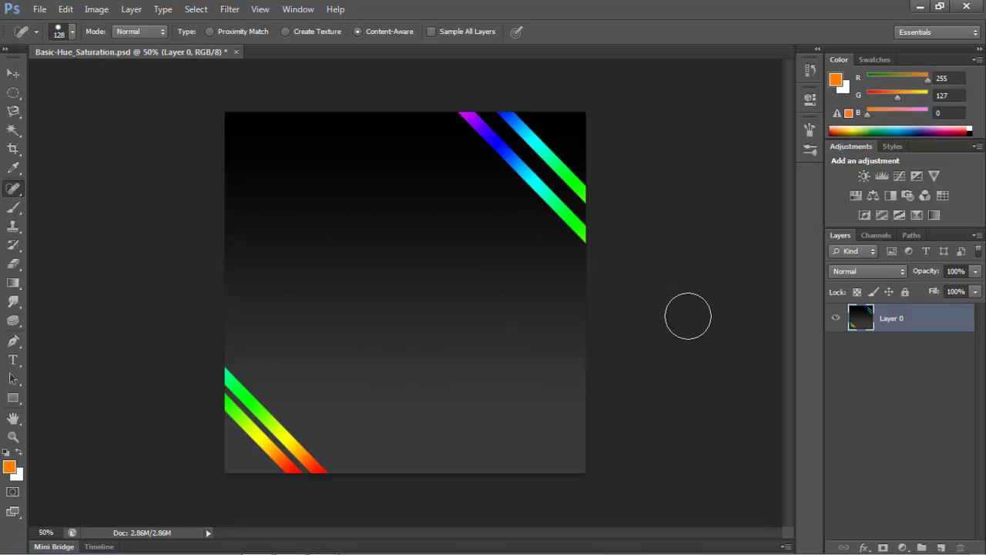
mouse_move(210, 360)
left_mouse_down()
mouse_move(271, 452)
mouse_move(301, 477)
mouse_move(340, 479)
mouse_move(230, 377)
left_mouse_up()
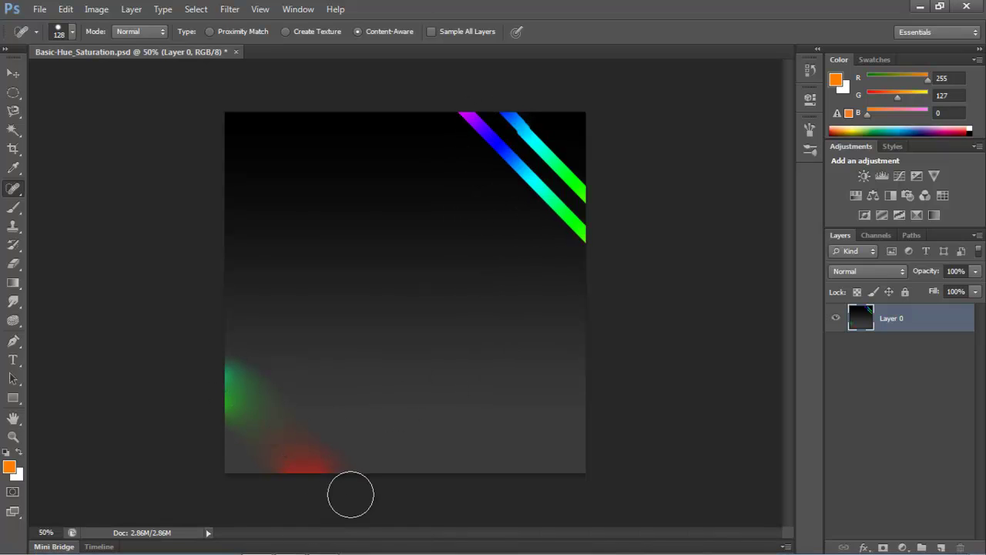
mouse_move(584, 217)
left_mouse_down()
mouse_move(578, 192)
mouse_move(556, 181)
mouse_move(520, 129)
mouse_move(472, 120)
mouse_move(514, 173)
mouse_move(579, 216)
left_mouse_up()
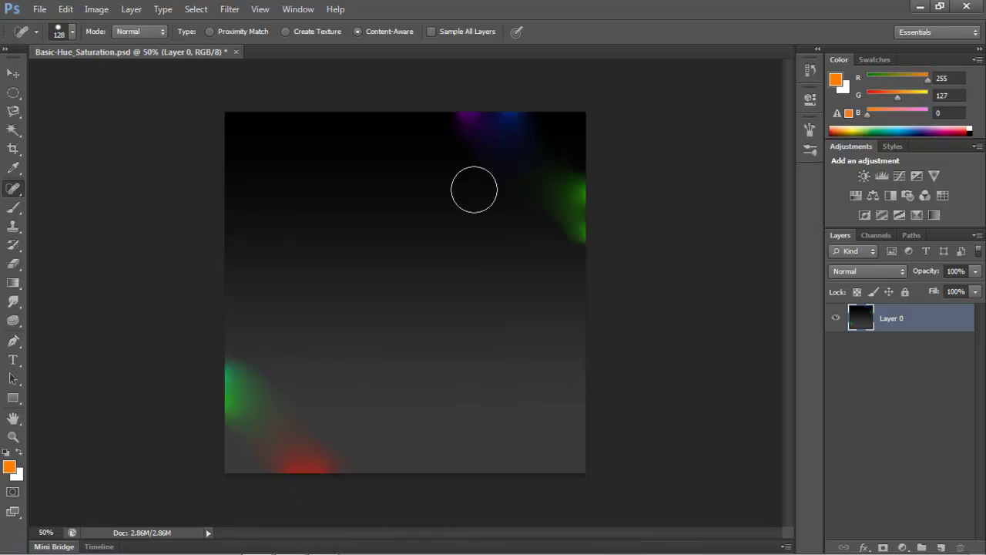
Undo the Spot Healing Brush strokes to bring back the BASICS text and the rainbow stripes in both corners
key("ctrl+z")
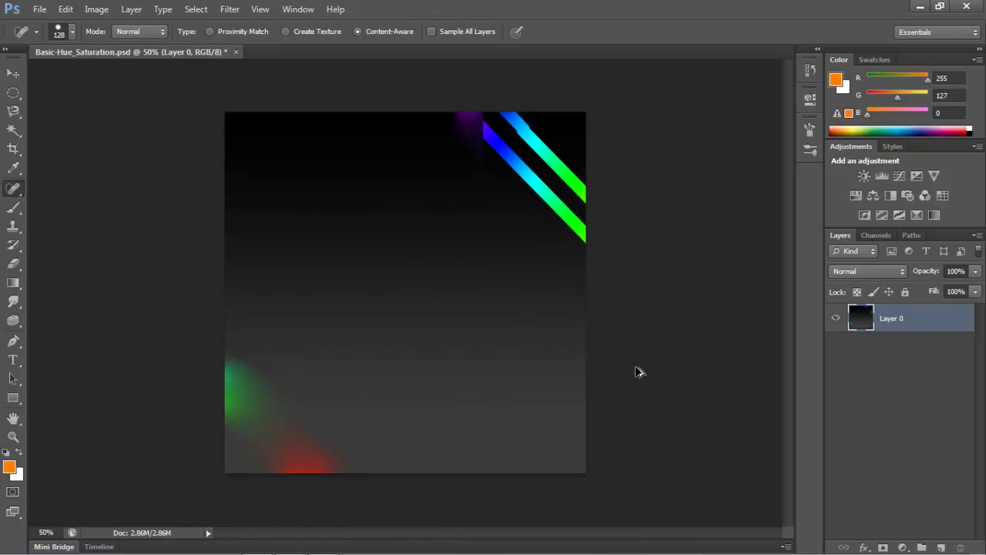
key("ctrl+alt+z")
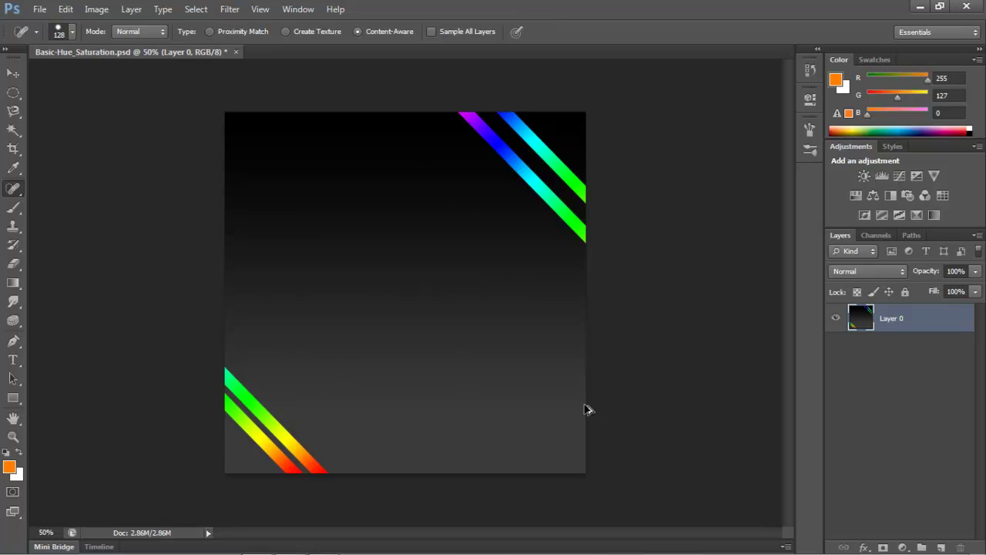
key("ctrl+alt+z")
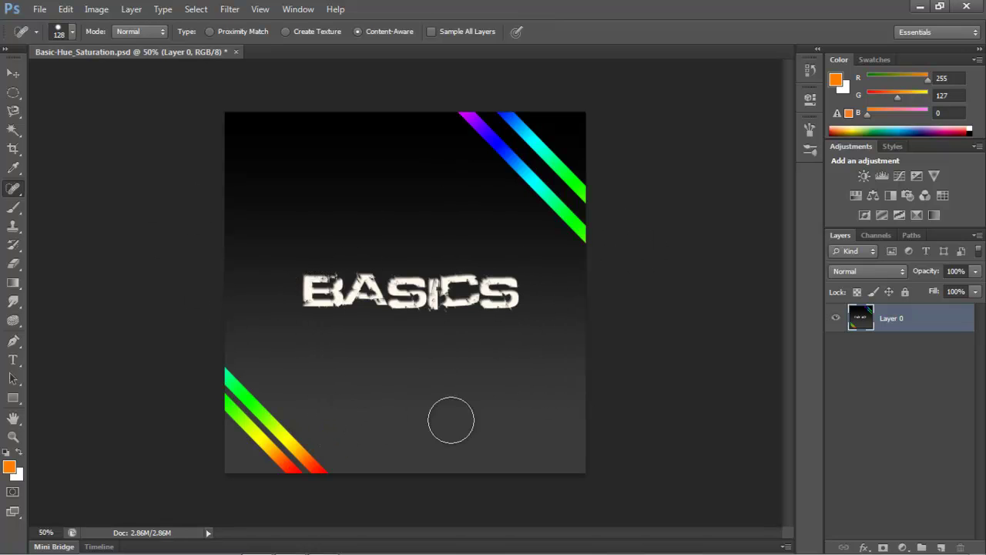
Turn off Scattering, Shape Dynamics, Color Dynamics and Transfer for the Brush tool's 226 px grass tip
left_click(14, 208)
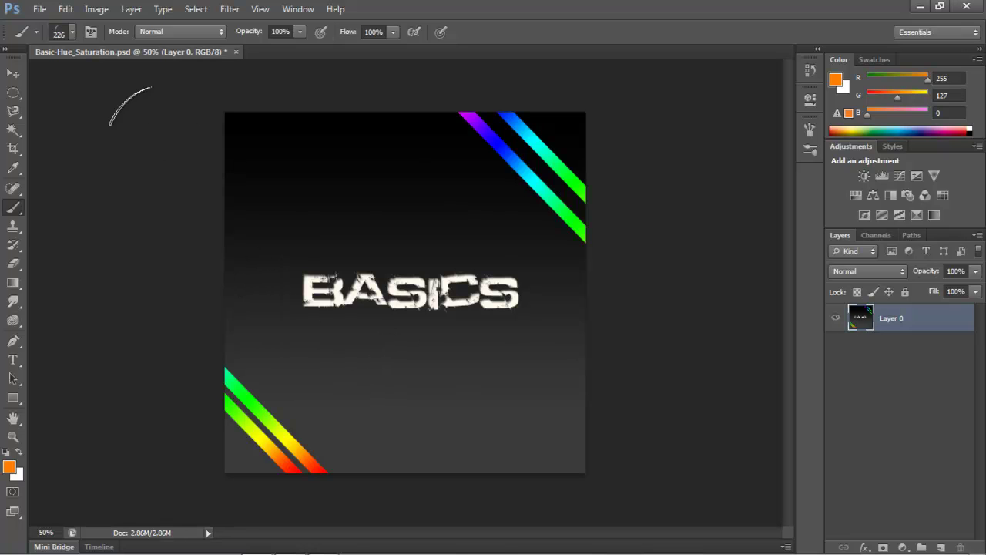
left_click(72, 34)
left_click(72, 31)
left_click(812, 129)
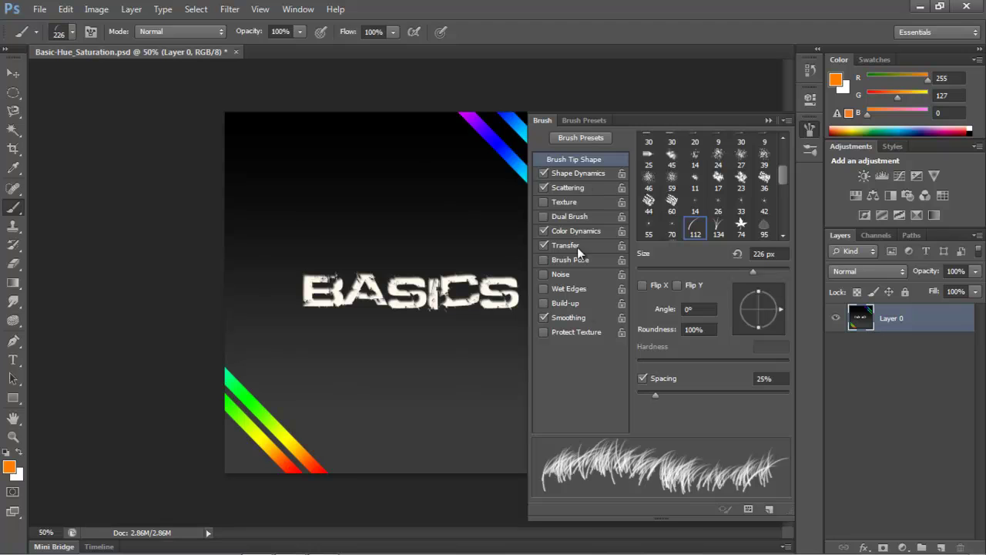
left_click(544, 188)
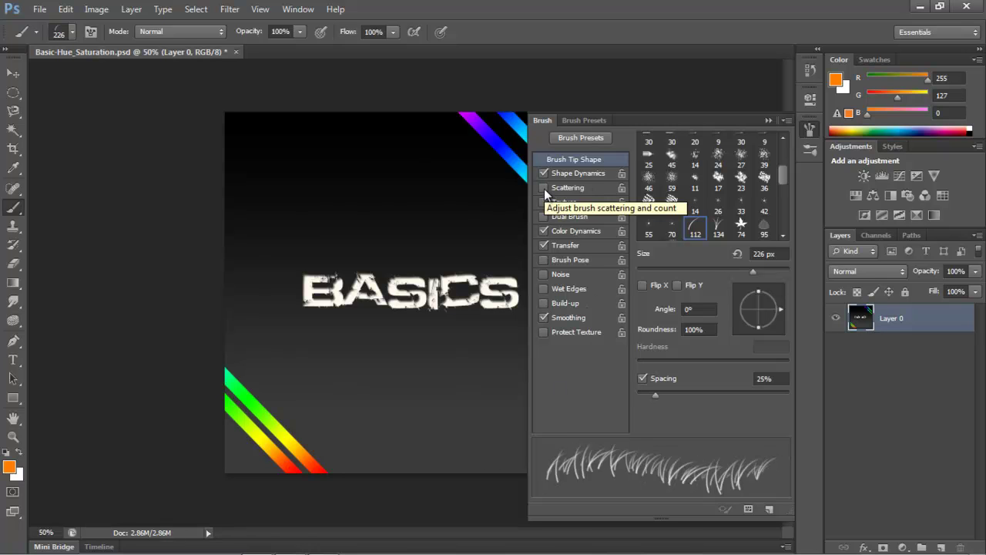
left_click(544, 188)
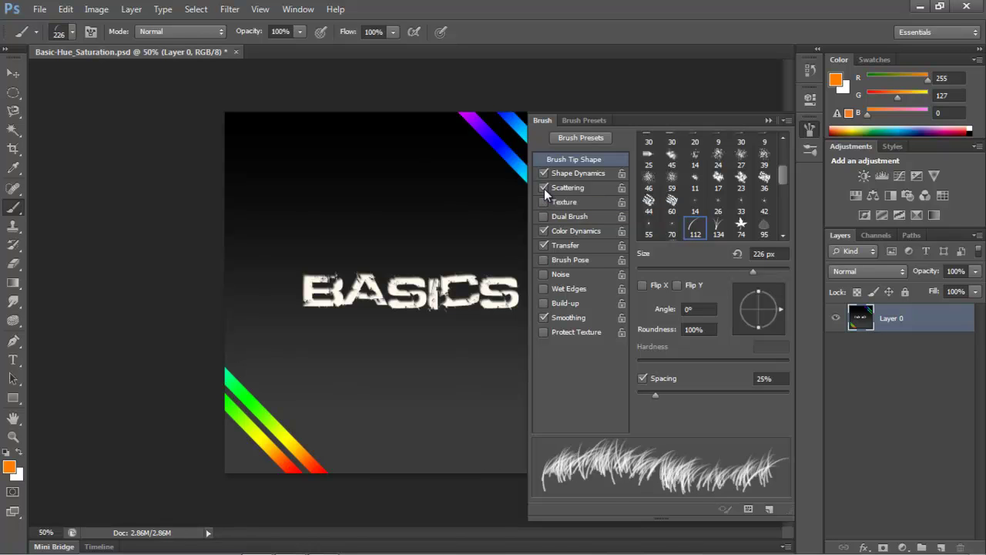
left_click(544, 189)
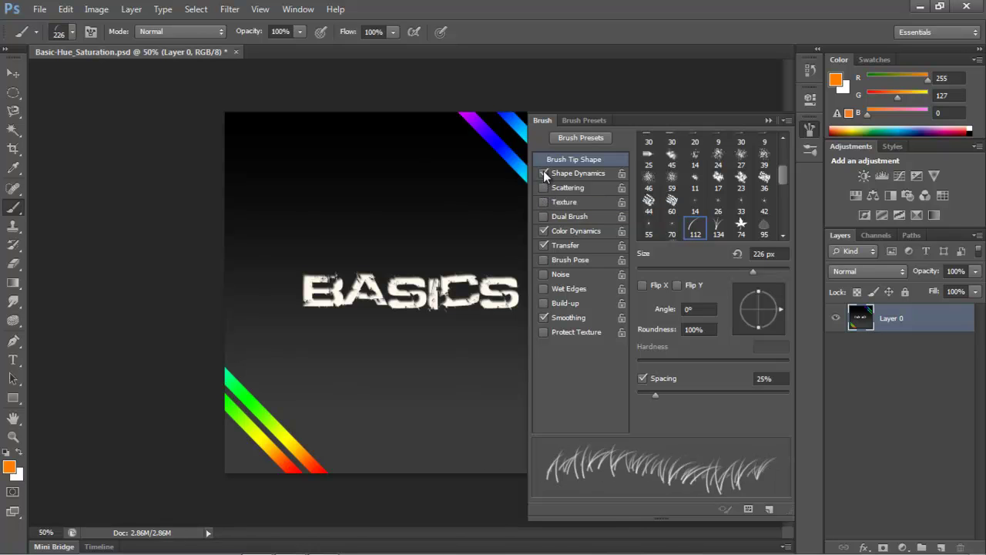
left_click(544, 173)
left_click(544, 173)
left_click(544, 174)
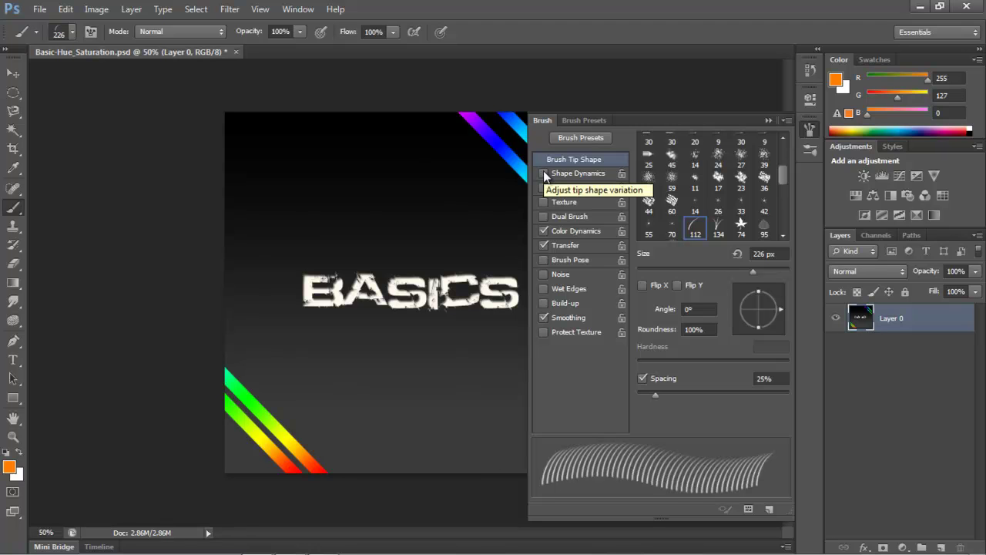
left_click(545, 231)
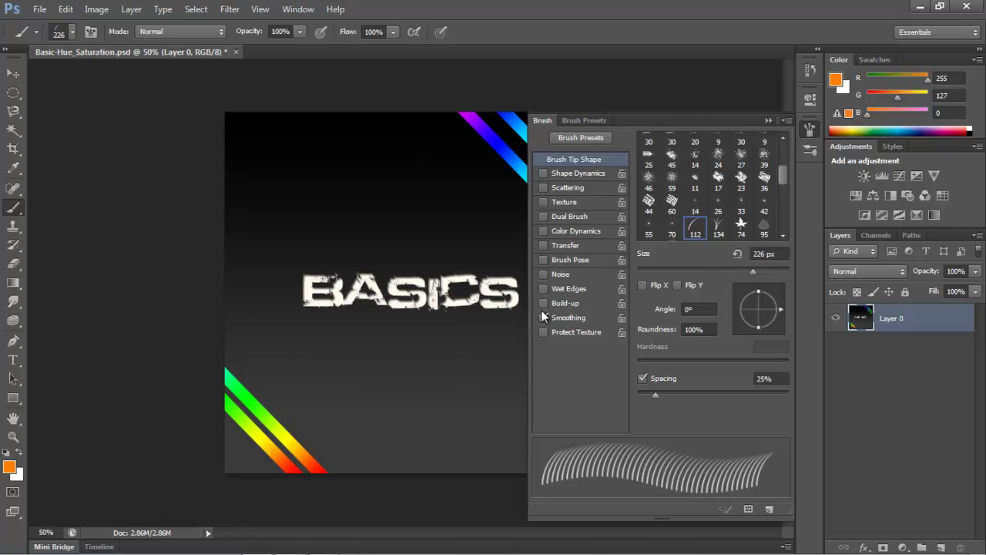
Try the Dual Brush, Texture and Scattering options on the grass tip one at a time, turning each off again
left_click(545, 218)
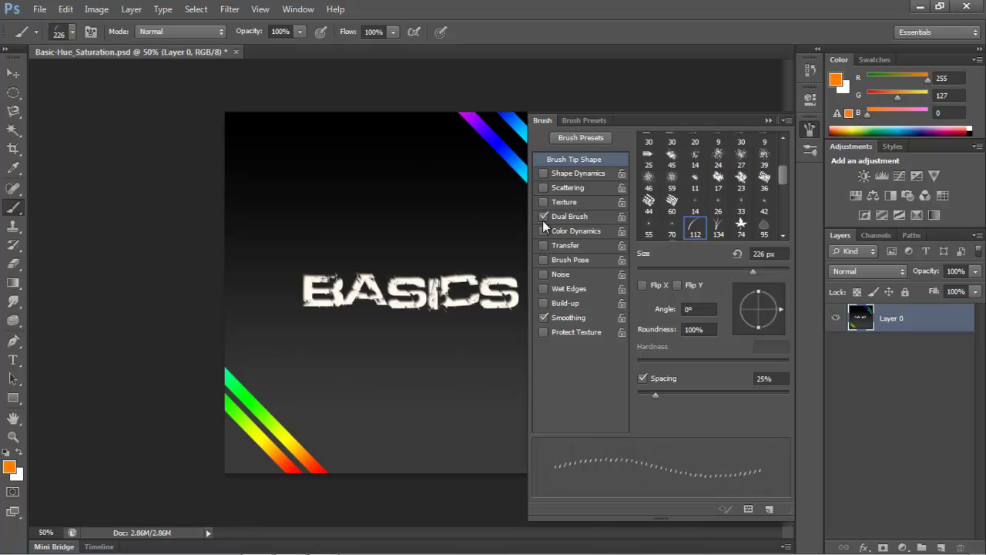
left_click(542, 219)
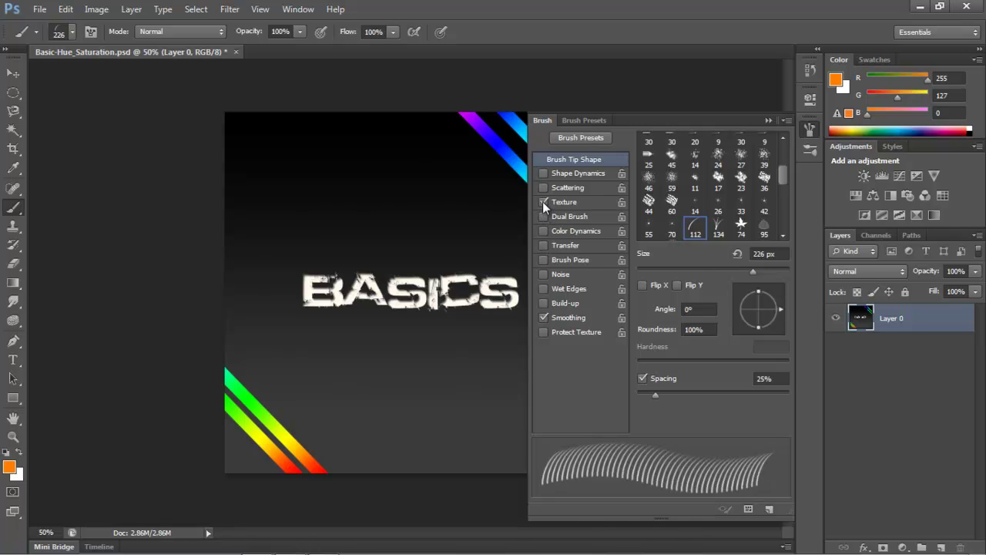
left_click(543, 188)
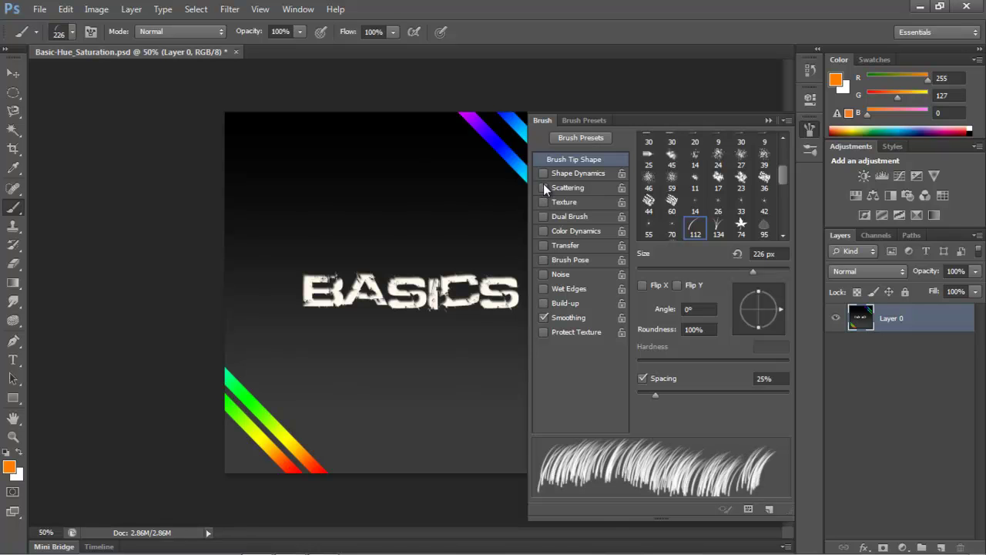
left_click(544, 185)
Paint orange grass strokes above the BASICS text and down across its middle letters
left_click_drag(315, 221, 424, 224)
mouse_move(451, 262)
left_mouse_down()
mouse_move(405, 292)
mouse_move(401, 321)
mouse_move(462, 292)
mouse_move(439, 276)
mouse_move(462, 335)
left_mouse_up()
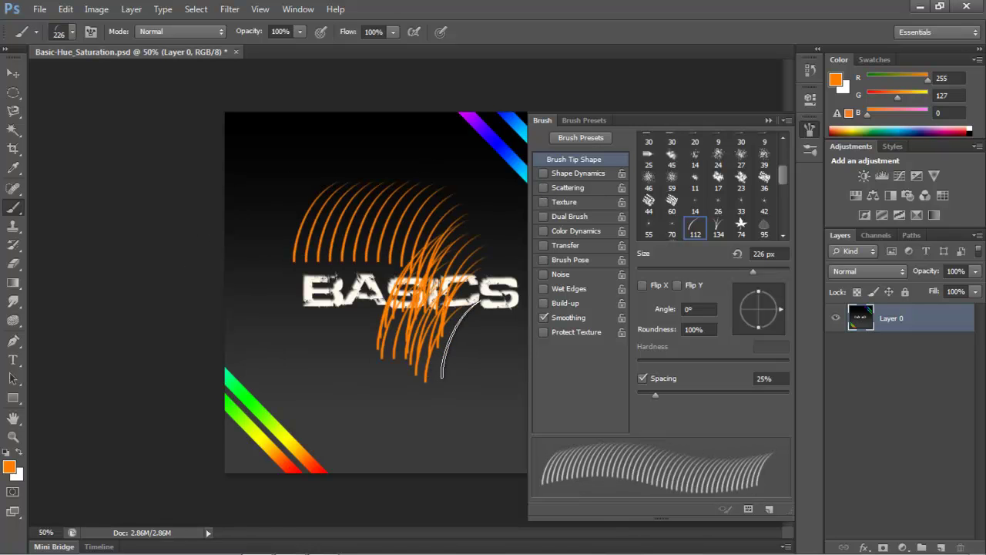
Enable Shape Dynamics, Color Dynamics and Scattering for the grass brush, and paint a ring of mixed orange and white strokes around the BASICS text
left_click(544, 174)
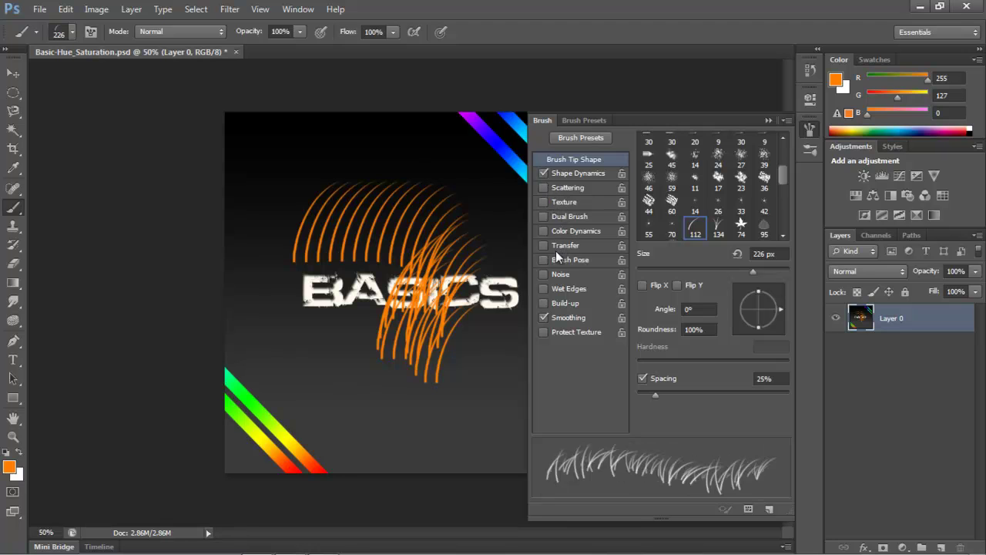
left_click(566, 231)
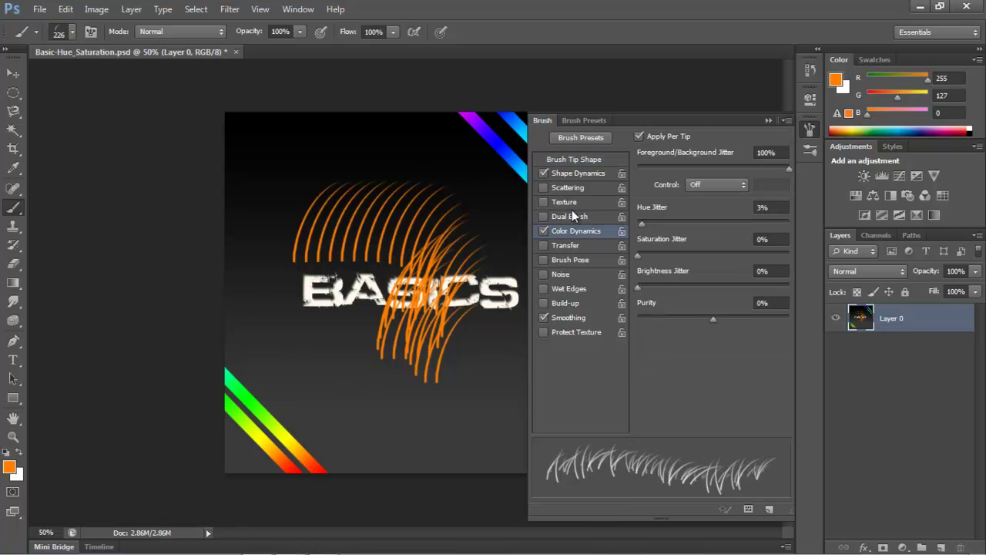
left_click(573, 187)
mouse_move(394, 229)
left_mouse_down()
mouse_move(385, 225)
mouse_move(412, 270)
mouse_move(334, 323)
mouse_move(334, 242)
mouse_move(442, 389)
mouse_move(473, 266)
mouse_move(460, 221)
left_mouse_up()
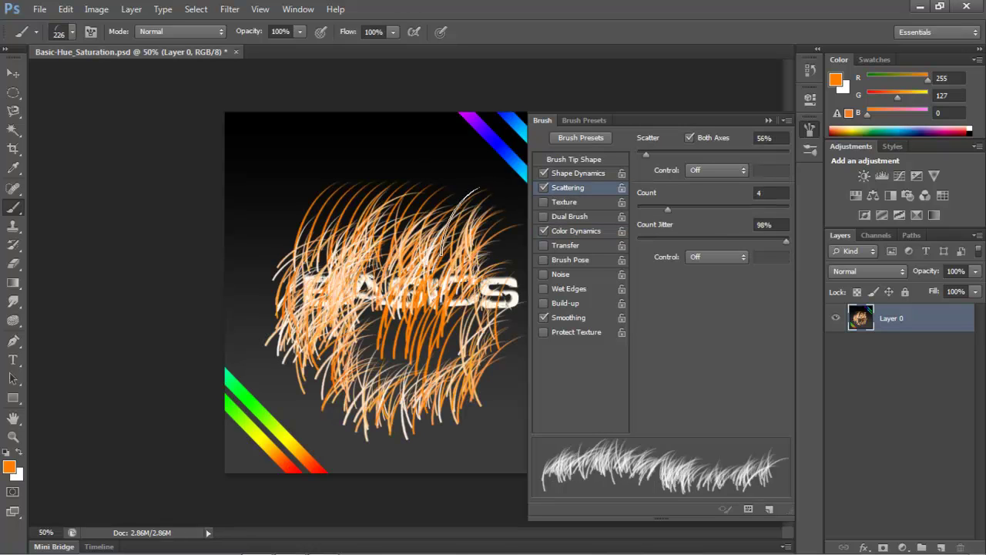
left_click(769, 120)
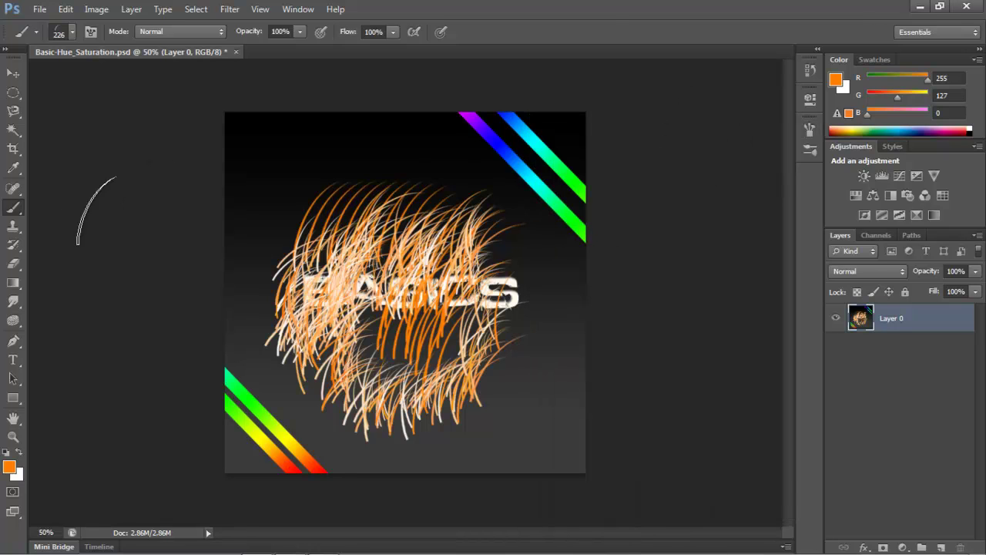
View the Clone Stamp tool's variants, and try painting over the grass strokes with the History Brush at 308 px
left_click(19, 227)
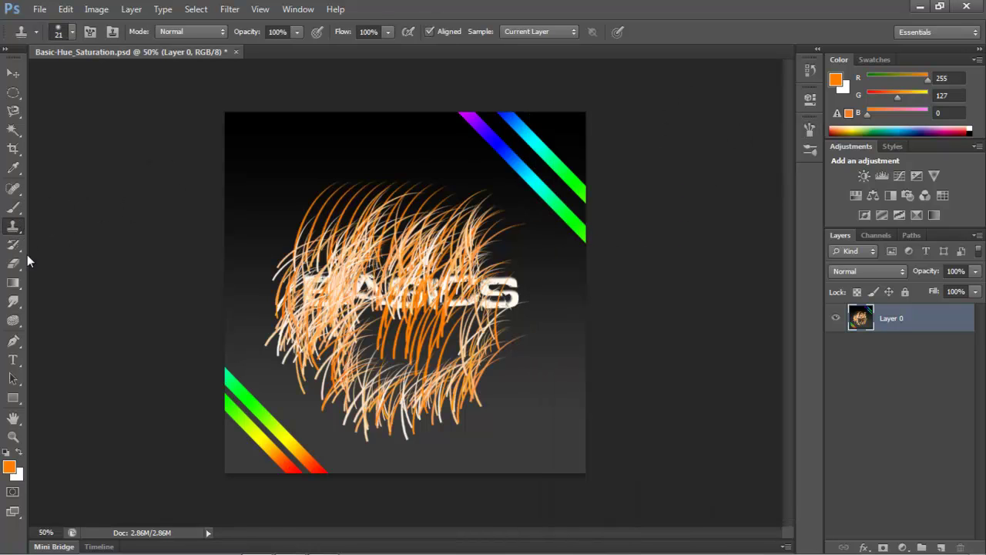
left_click(13, 229)
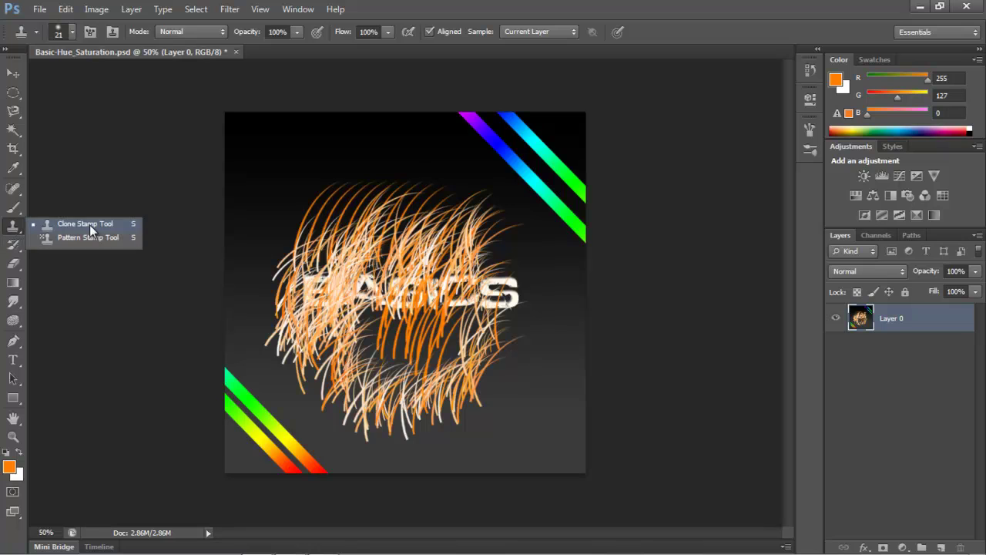
left_click(11, 247)
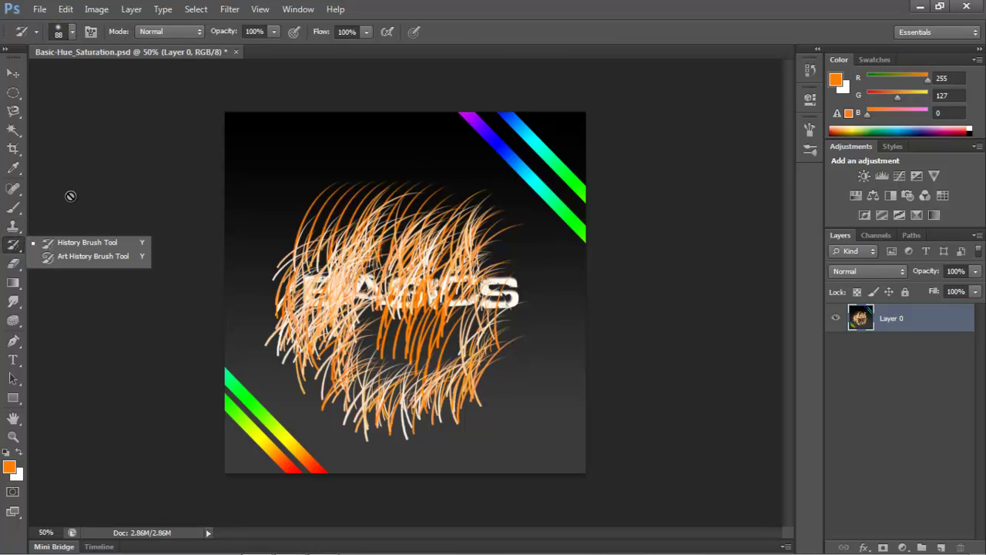
left_click(74, 34)
left_click_drag(82, 78, 134, 77)
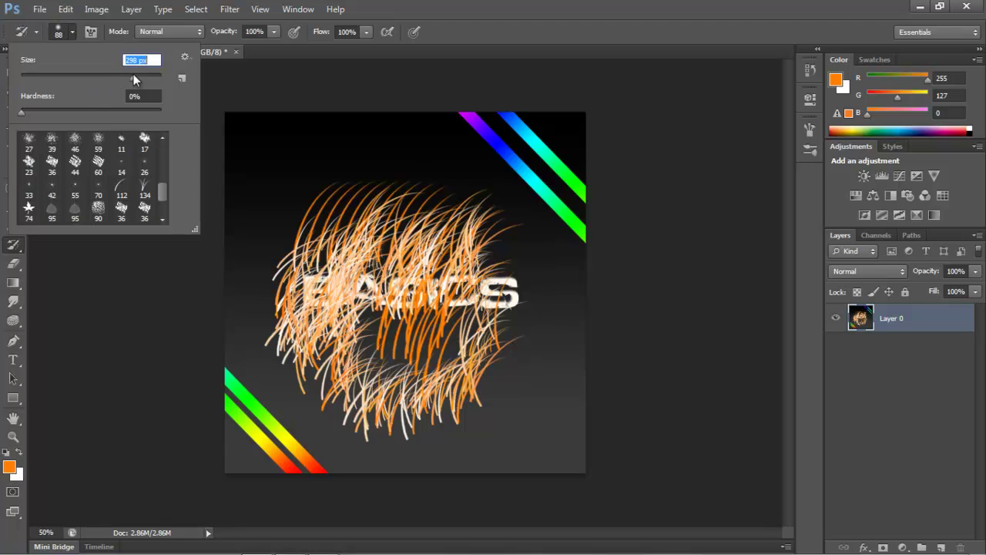
left_click(493, 324)
left_click(514, 225)
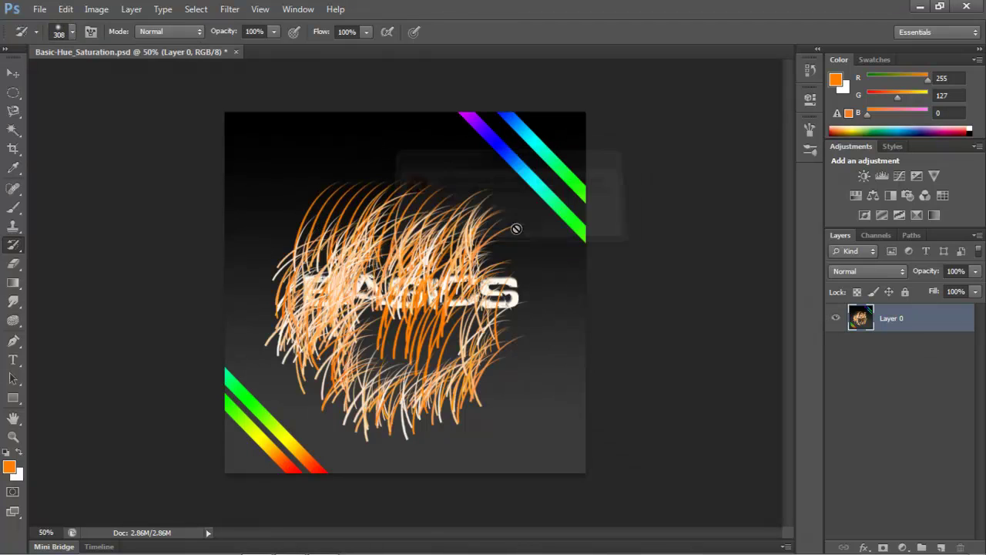
Erase freehand looping lines and a small solid patch across the grass strokes with the 13 px Eraser
left_click(11, 264)
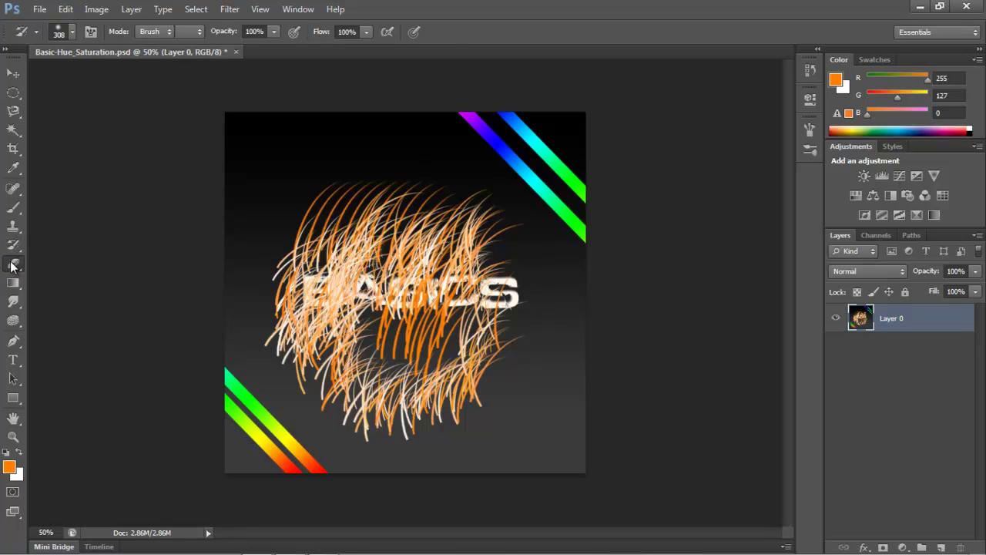
mouse_move(388, 218)
left_mouse_down()
mouse_move(301, 333)
mouse_move(466, 294)
mouse_move(257, 271)
mouse_move(347, 261)
left_mouse_up()
mouse_move(375, 327)
left_mouse_down()
mouse_move(405, 393)
mouse_move(459, 236)
mouse_move(428, 373)
mouse_move(508, 326)
mouse_move(532, 252)
mouse_move(502, 251)
mouse_move(392, 289)
mouse_move(450, 233)
mouse_move(446, 257)
left_mouse_up()
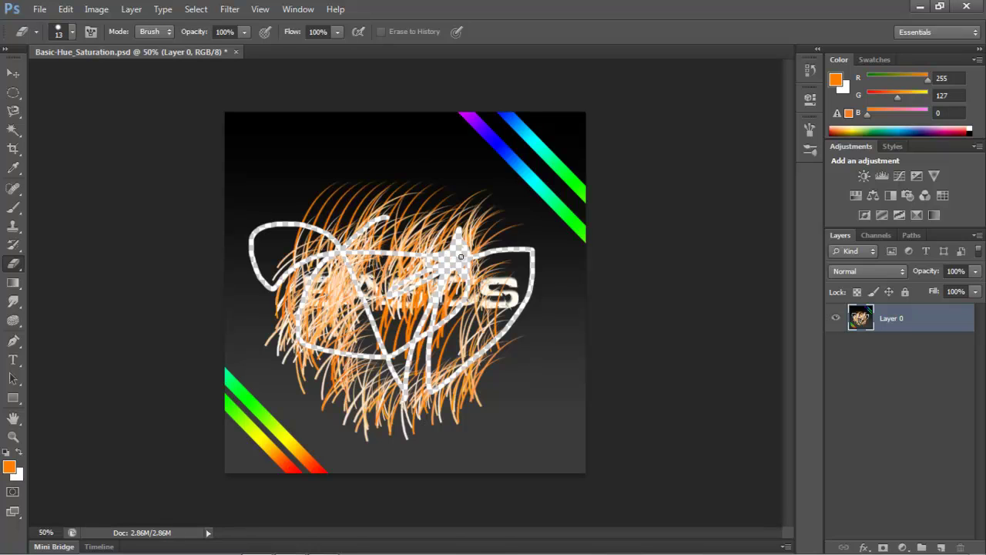
left_click_drag(467, 274, 467, 280)
Fill Layer 0 with a vertical linear gradient using the blue, white and gold preset, redrawing it at different lengths
left_click(14, 282)
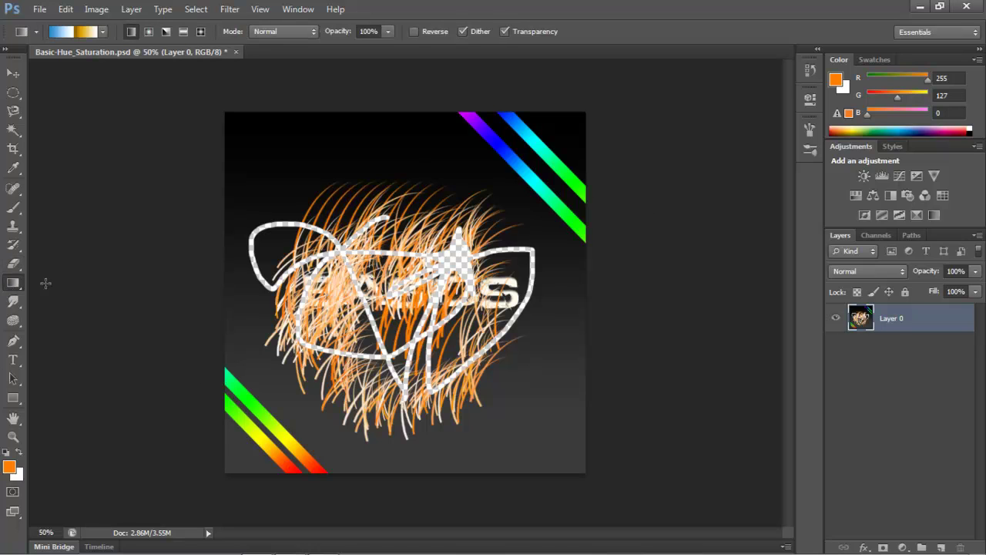
left_click_drag(441, 192, 440, 429)
left_click_drag(427, 208, 428, 411)
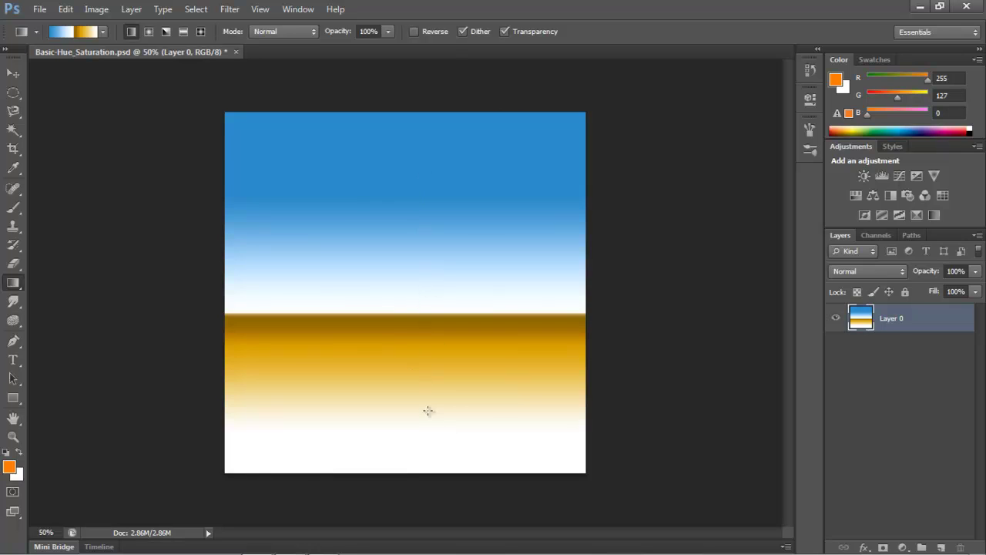
left_click_drag(369, 202, 380, 429)
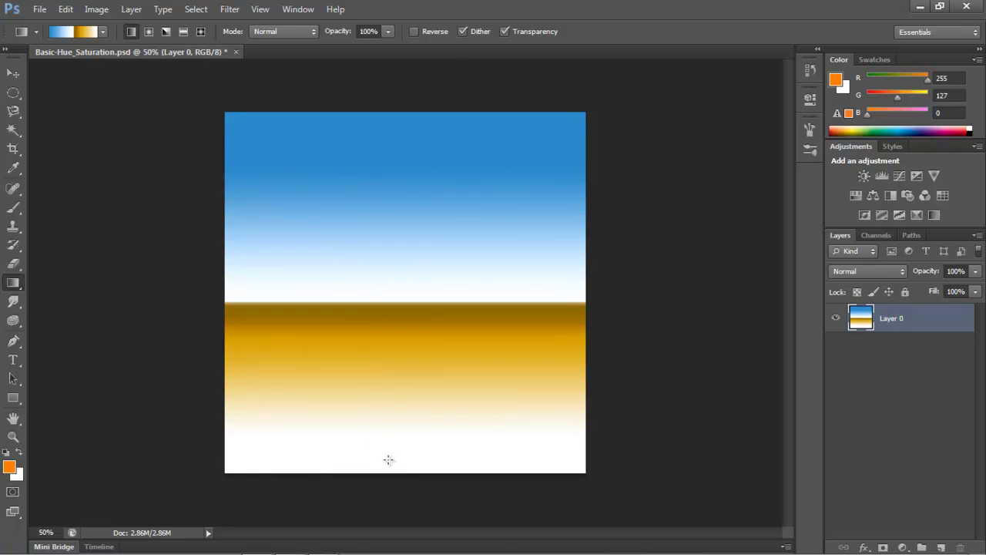
Fill Layer 0 with the orange-to-white linear gradient, drawing it vertically with short and long transitions
left_click(105, 30)
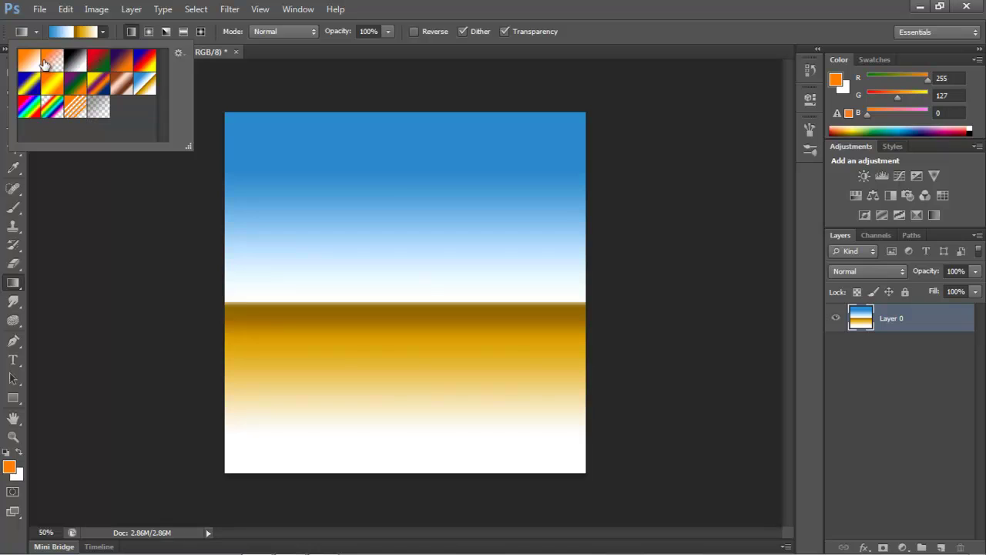
left_click(29, 67)
left_click(393, 169)
left_click_drag(392, 216, 399, 222)
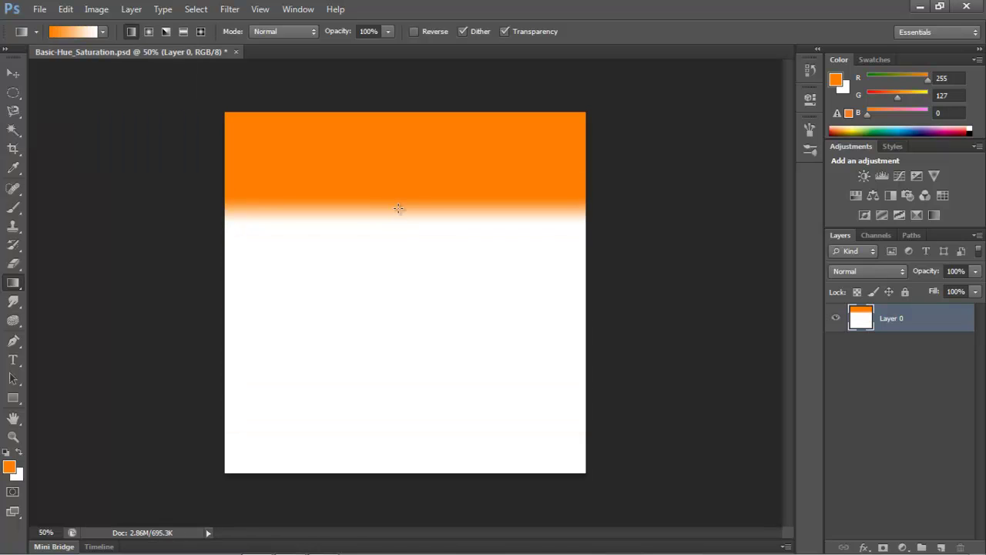
left_click_drag(409, 130, 414, 451)
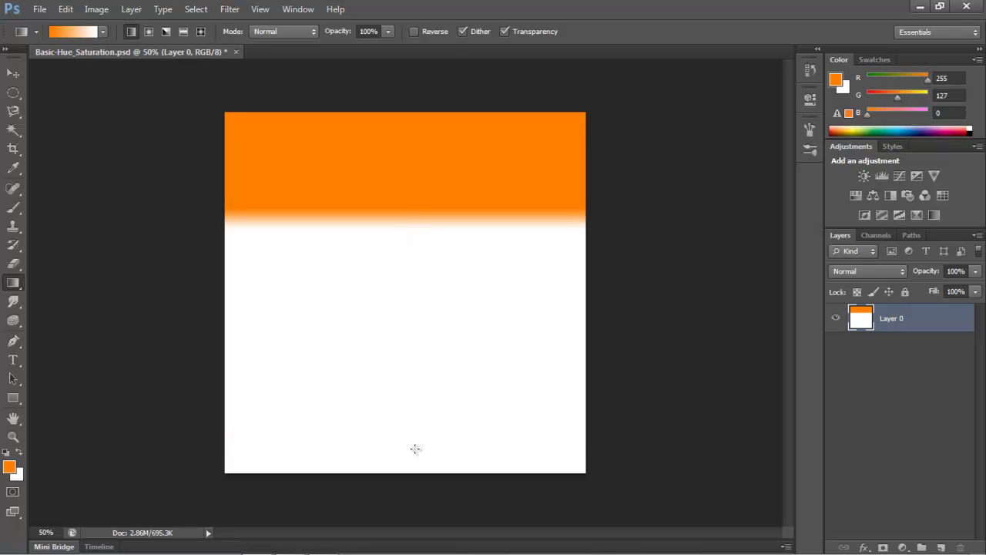
left_click_drag(420, 193, 417, 243)
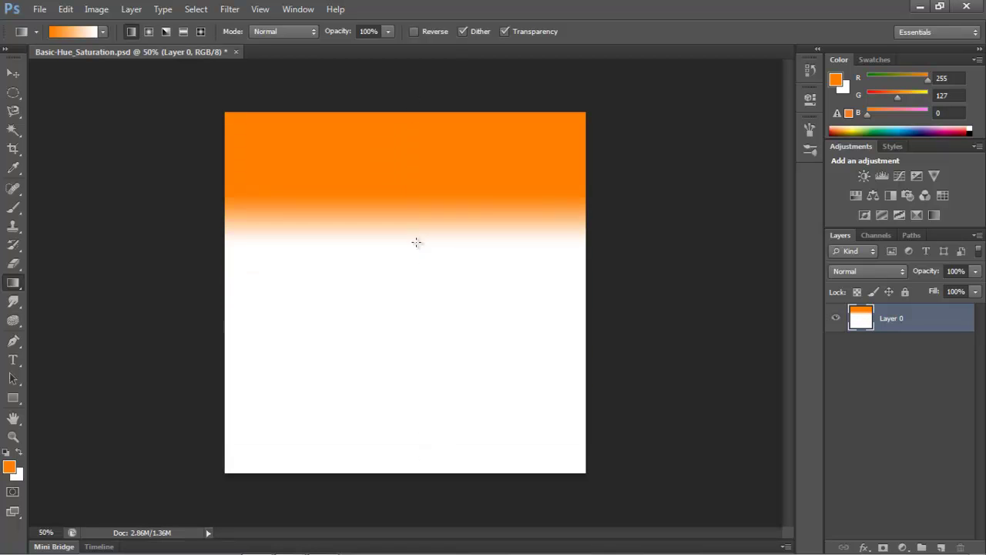
Switch to the Smudge tool, and undo the gradient fills and earlier edits until the BASICS graphic is restored
left_click(14, 303)
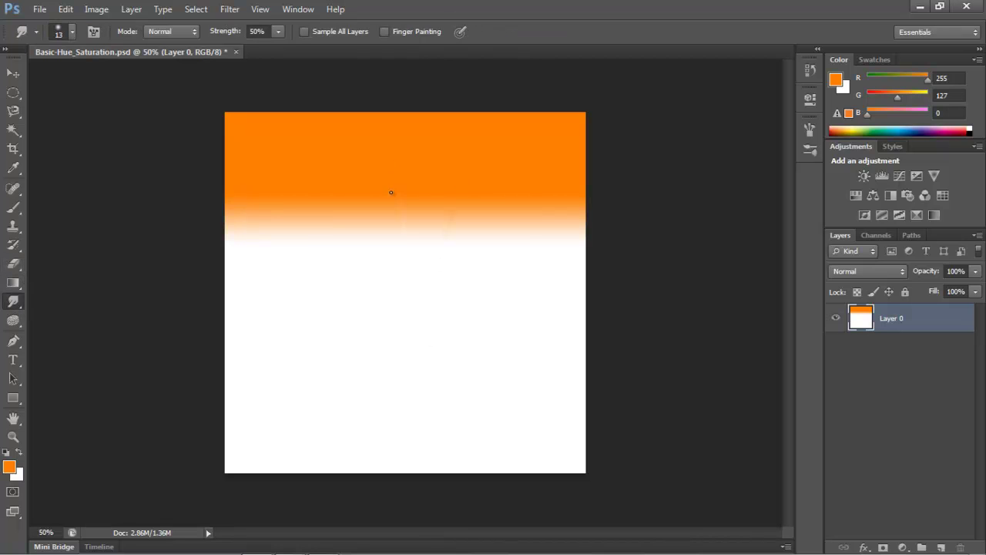
key("ctrl+alt+z")
key("ctrl+alt+z")
key("ctrl+alt+z")
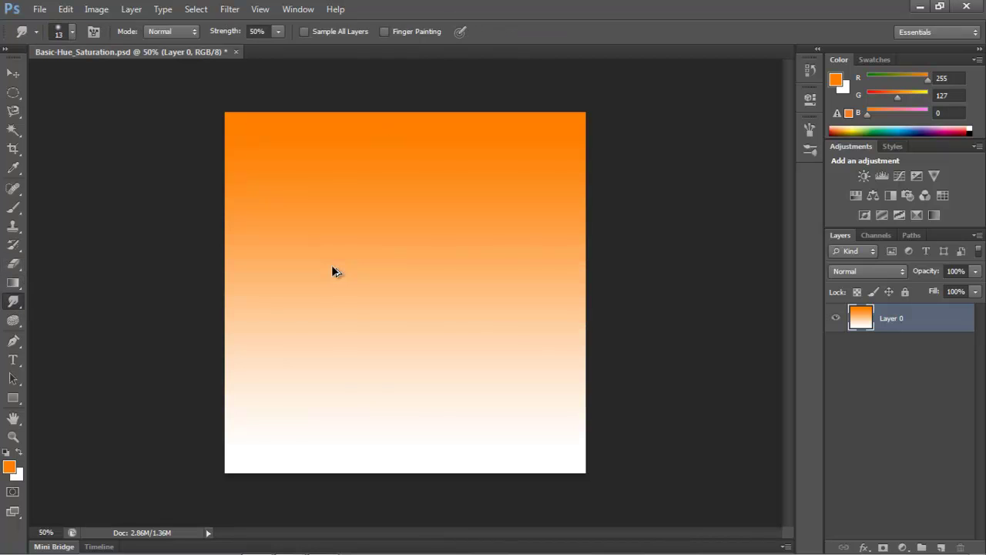
key("ctrl+alt+z")
key("ctrl+alt+z")
key("ctrl+alt+z")
key("ctrl+alt+z")
key("ctrl+alt+z")
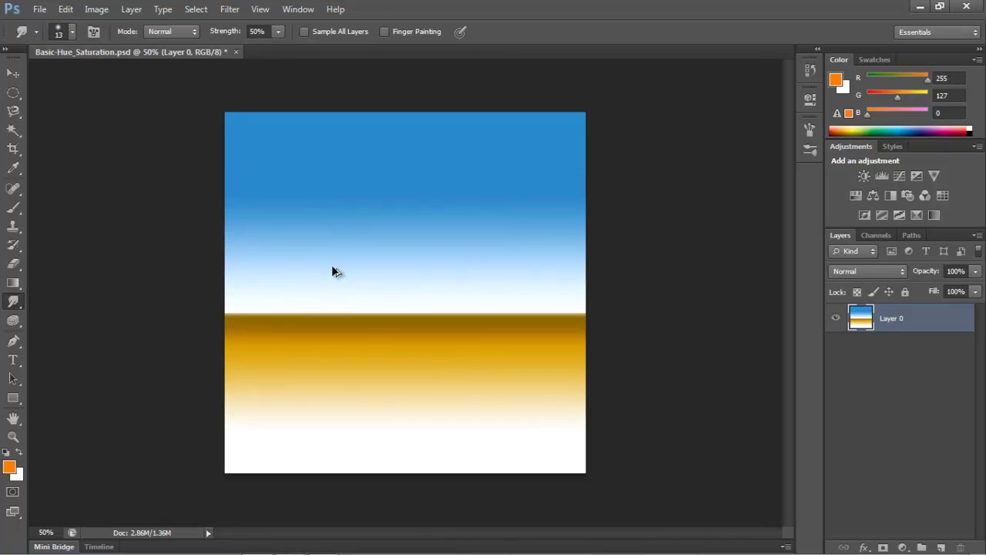
key("ctrl+alt+z")
key("ctrl+alt+z")
key("ctrl+alt+z")
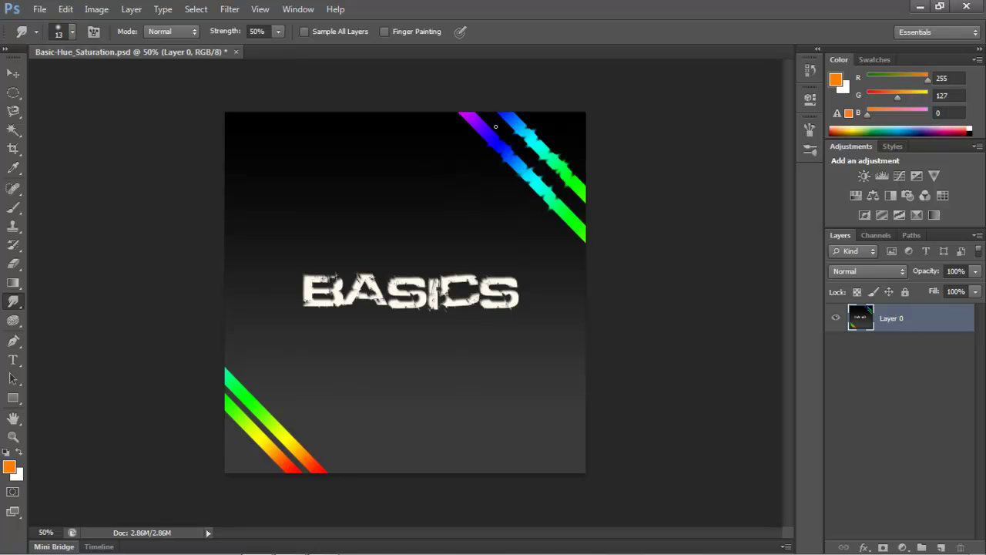
Blur parts of the upper-right rainbow stripes with the Blur tool, using a 54 px brush at 100% strength
right_click(17, 304)
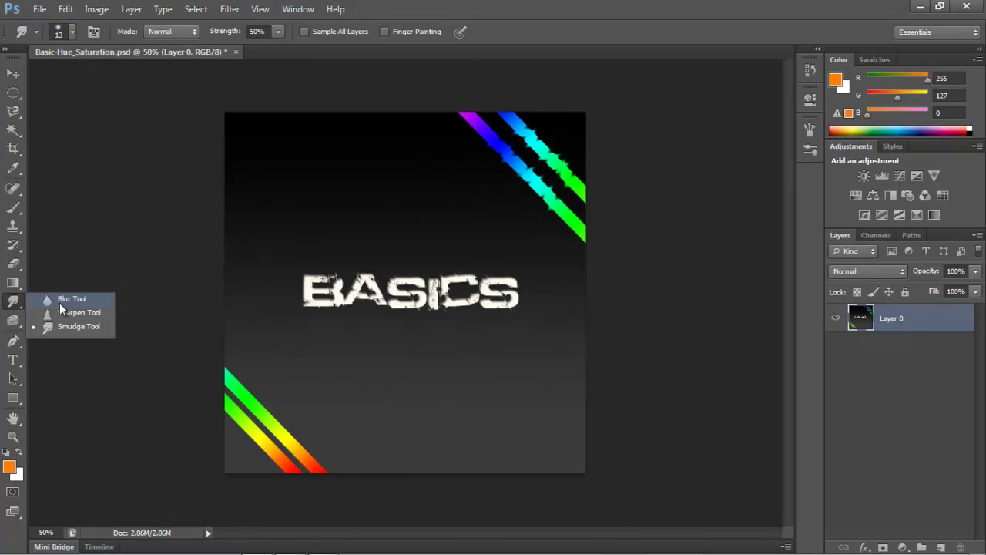
left_click(62, 300)
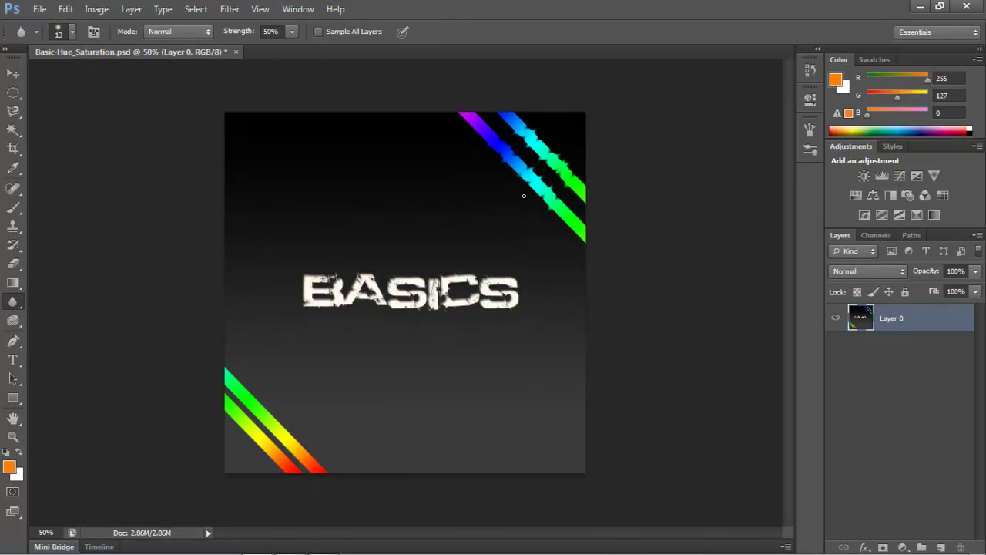
left_click(71, 34)
left_click(58, 76)
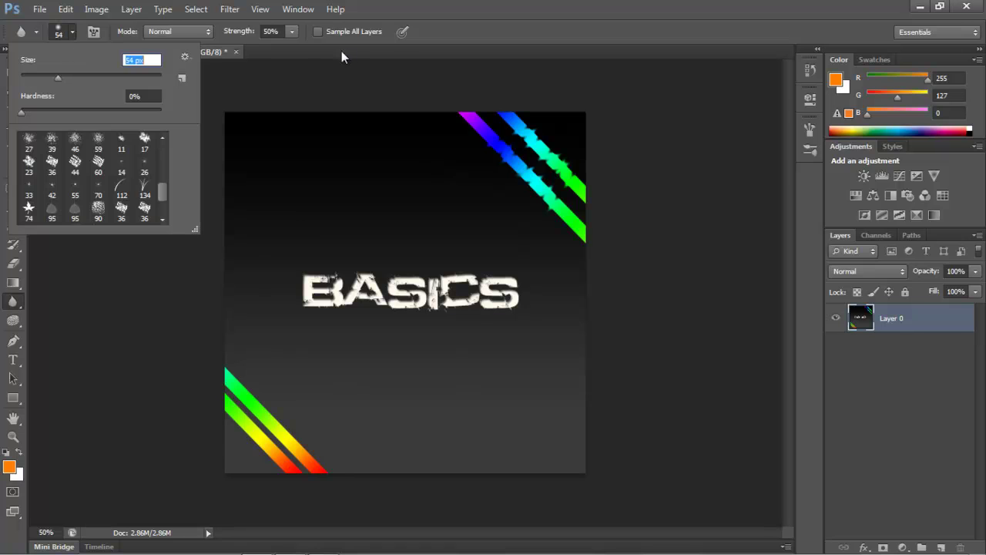
left_click(291, 31)
left_click(469, 91)
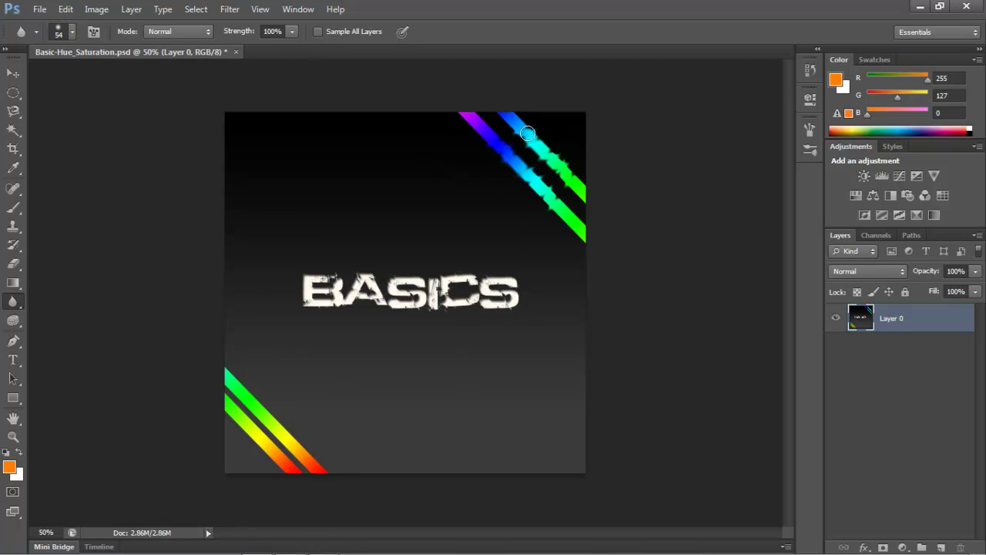
Sharpen the blue section of the upper-right rainbow stripe with an enlarged Sharpen tool brush at 50% strength, and inspect it up close
right_click(17, 309)
left_click(54, 312)
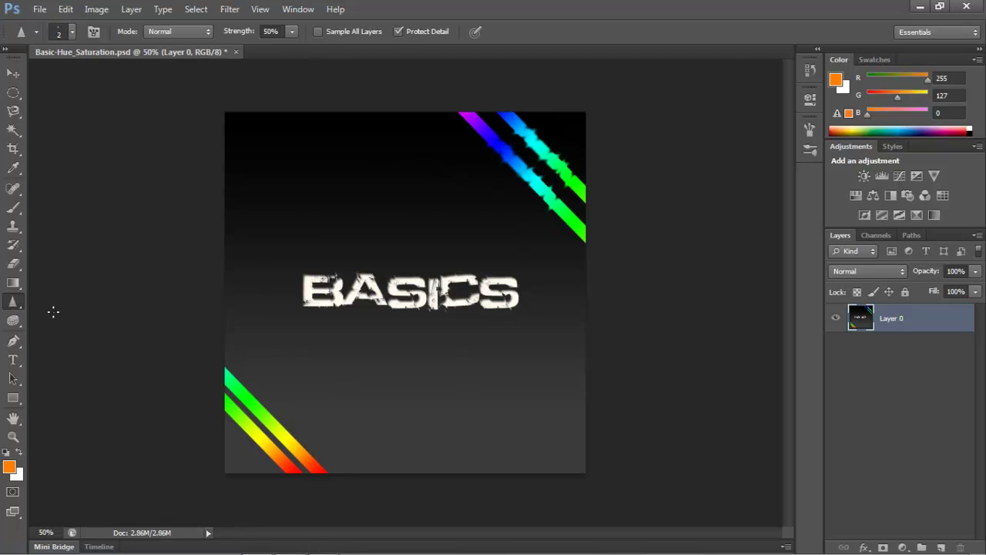
left_click(71, 32)
left_click(73, 75)
left_click(486, 139)
mouse_move(497, 144)
left_mouse_down()
mouse_move(528, 165)
mouse_move(523, 178)
mouse_move(513, 153)
mouse_move(525, 175)
mouse_move(503, 164)
mouse_move(517, 153)
mouse_move(528, 196)
mouse_move(508, 174)
mouse_move(514, 144)
mouse_move(497, 160)
mouse_move(488, 151)
mouse_move(498, 137)
mouse_move(515, 147)
mouse_move(508, 142)
mouse_move(498, 163)
mouse_move(504, 143)
mouse_move(495, 149)
mouse_move(477, 132)
mouse_move(553, 187)
mouse_move(574, 160)
left_mouse_up()
left_click(13, 436)
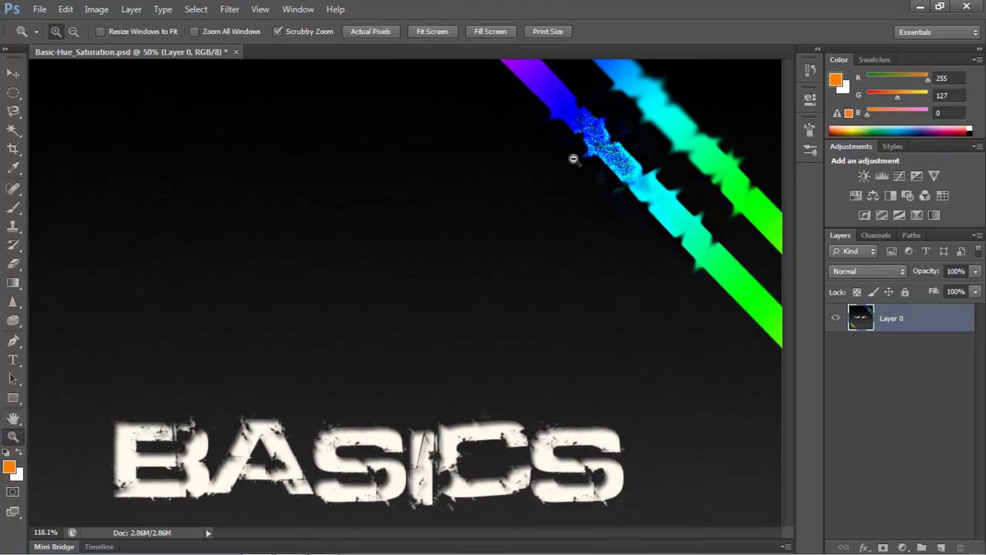
left_click(583, 154)
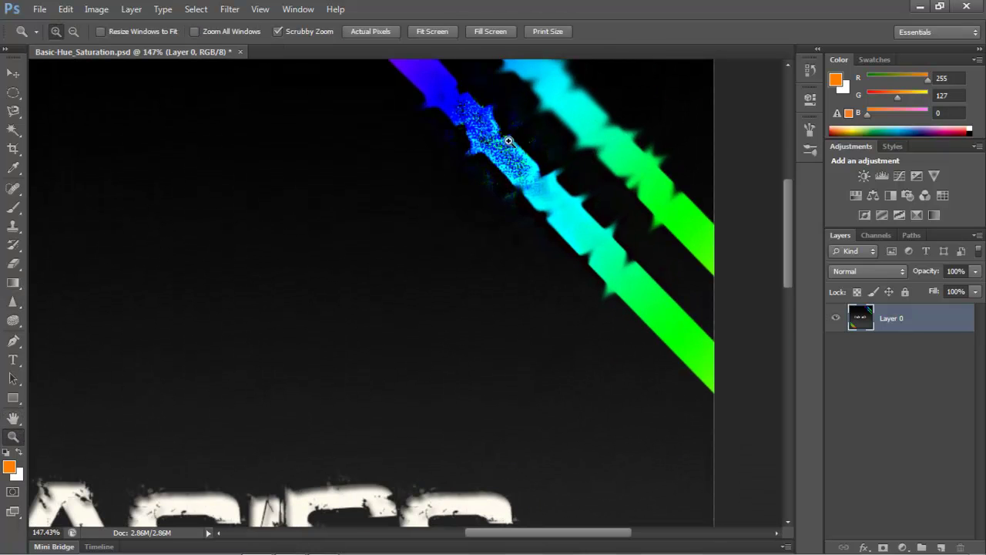
right_click(449, 231)
left_click(459, 242)
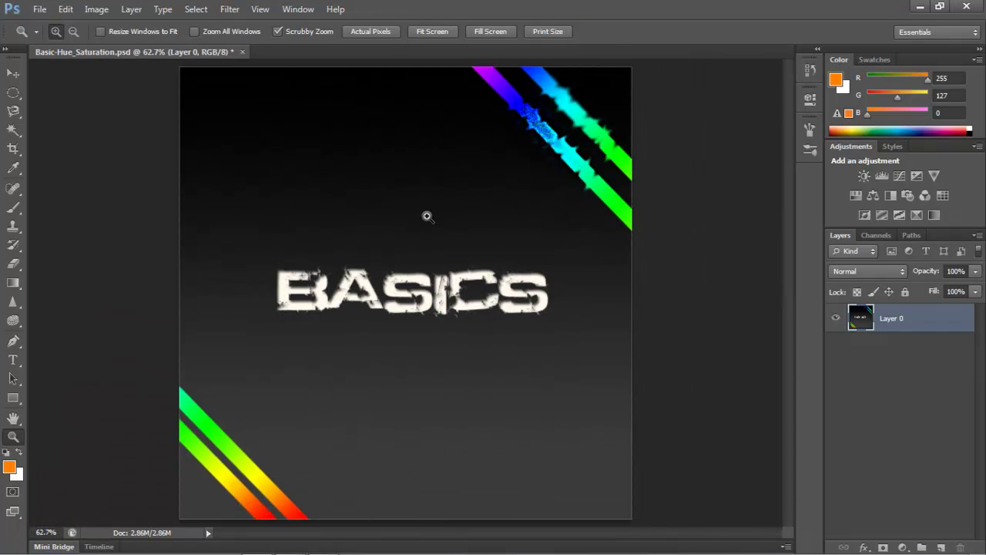
Go through the Sponge, Dodge and Burn tools and view their options
left_click(13, 321)
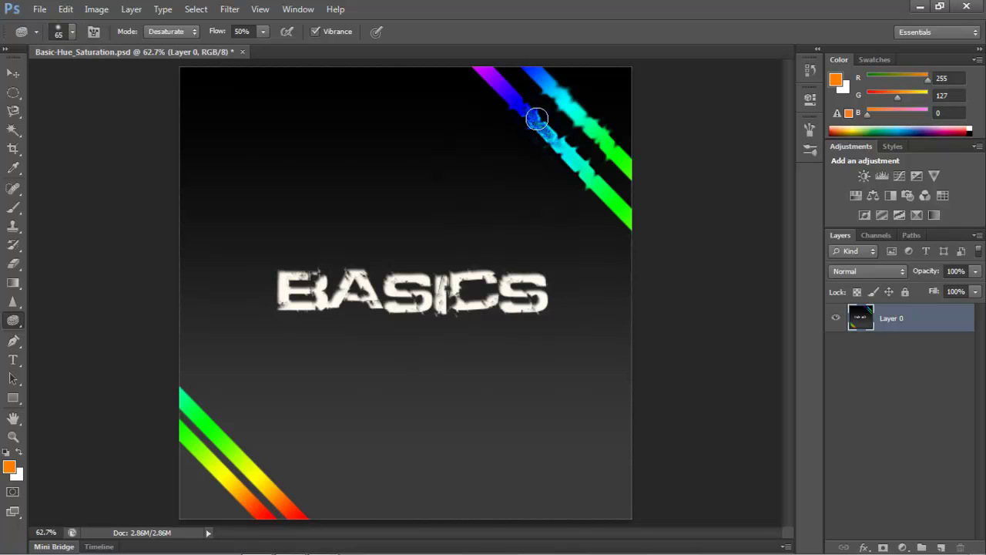
left_click_drag(23, 323, 41, 326)
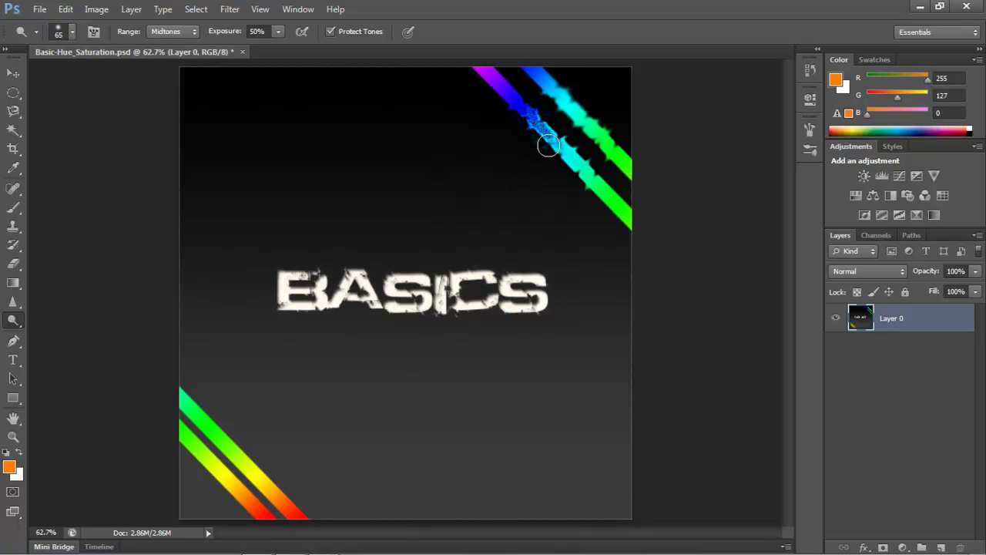
mouse_move(14, 321)
left_mouse_down()
mouse_move(75, 341)
mouse_move(73, 332)
left_mouse_up()
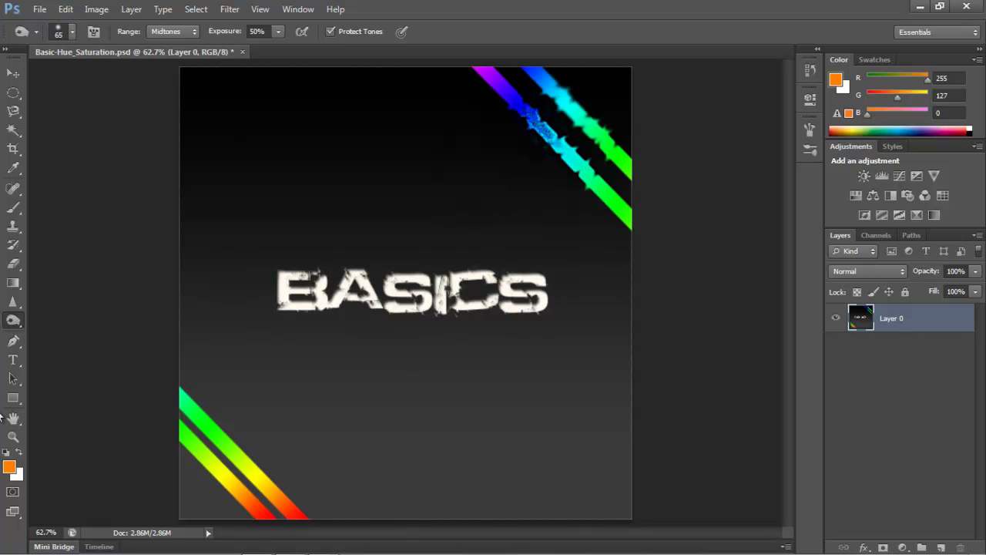
Draw a closed four-point path around the middle letters of BASICS with the Pen tool, and undo its segments
left_click(13, 341)
left_click(481, 235)
left_click(394, 284)
left_click(431, 349)
left_click(516, 348)
left_click(482, 235)
key("ctrl+alt+z")
key("ctrl+alt+z")
key("ctrl+alt+z")
key("ctrl+alt+z")
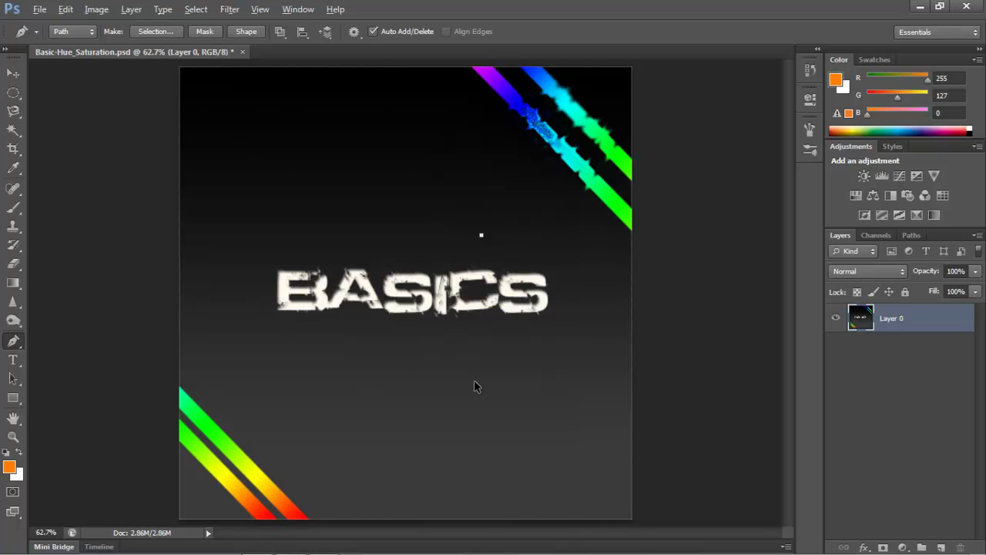
Add the text "Hi hows it going" in 36 pt Defused, and place it above the BASICS title
left_click(12, 360)
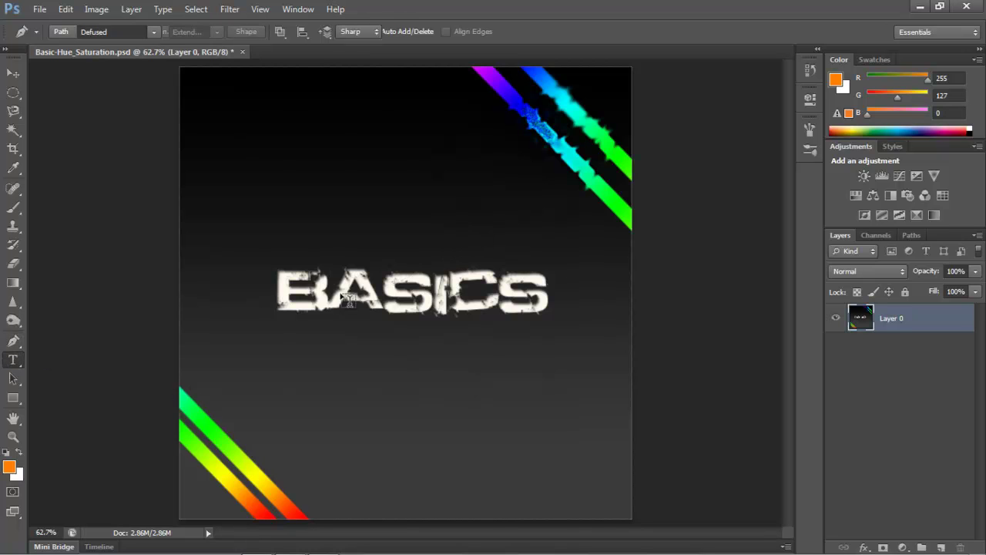
left_click(370, 297)
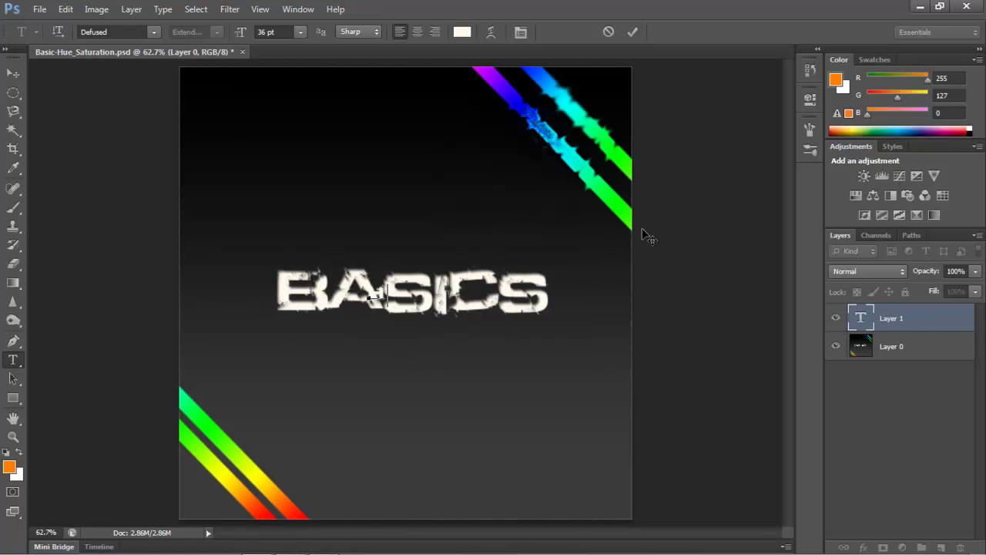
type("s it going")
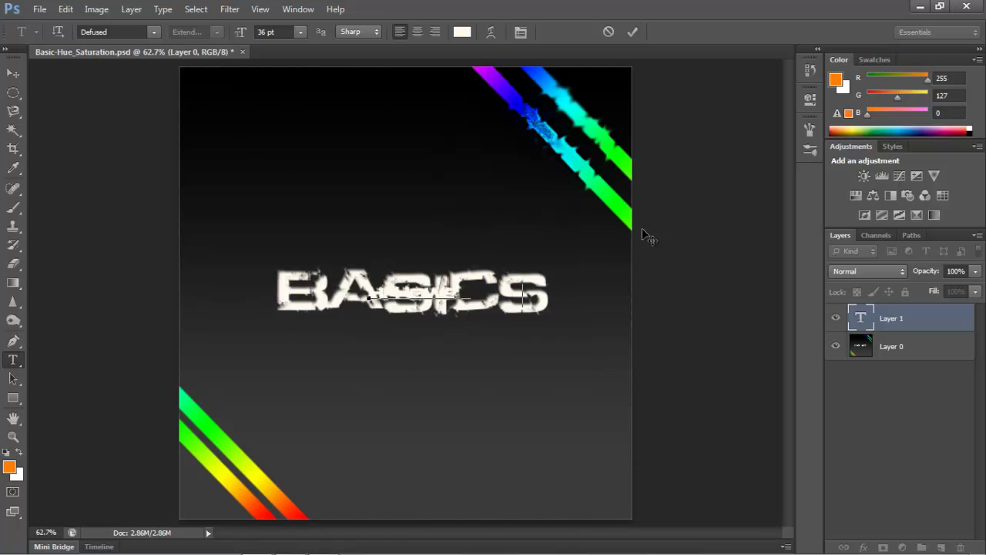
left_click_drag(439, 430, 397, 318)
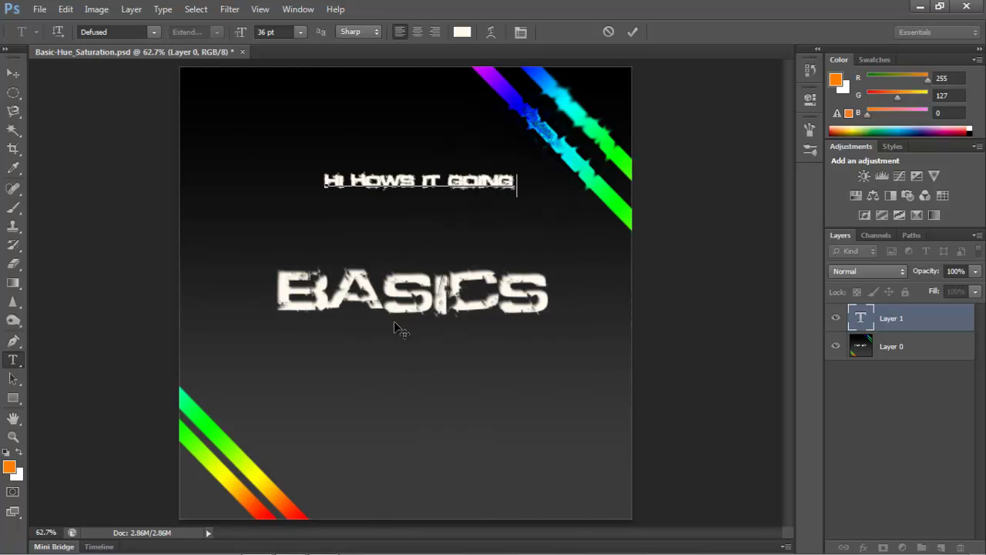
left_click(633, 33)
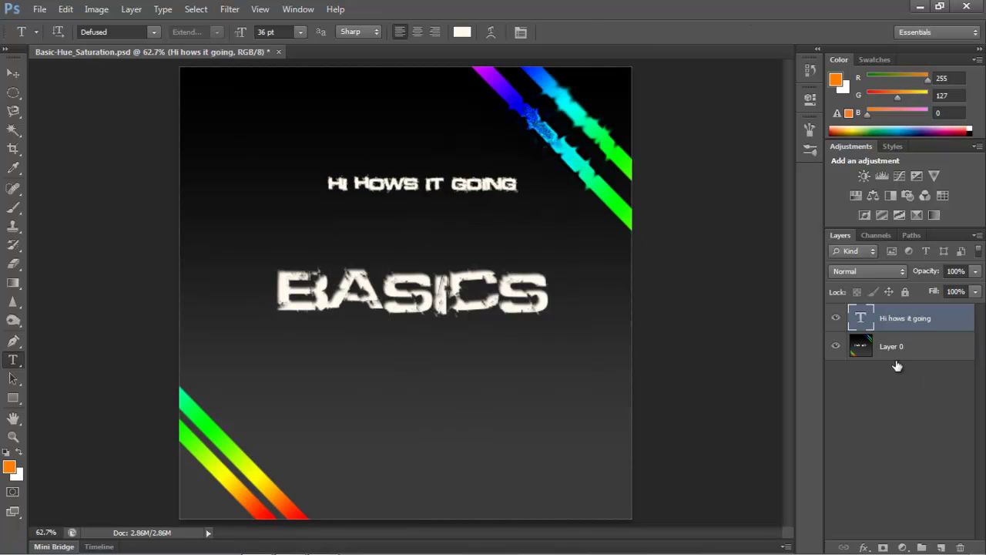
Toggle the visibility of the "Hi hows it going" text layer, leaving it hidden
left_click(836, 318)
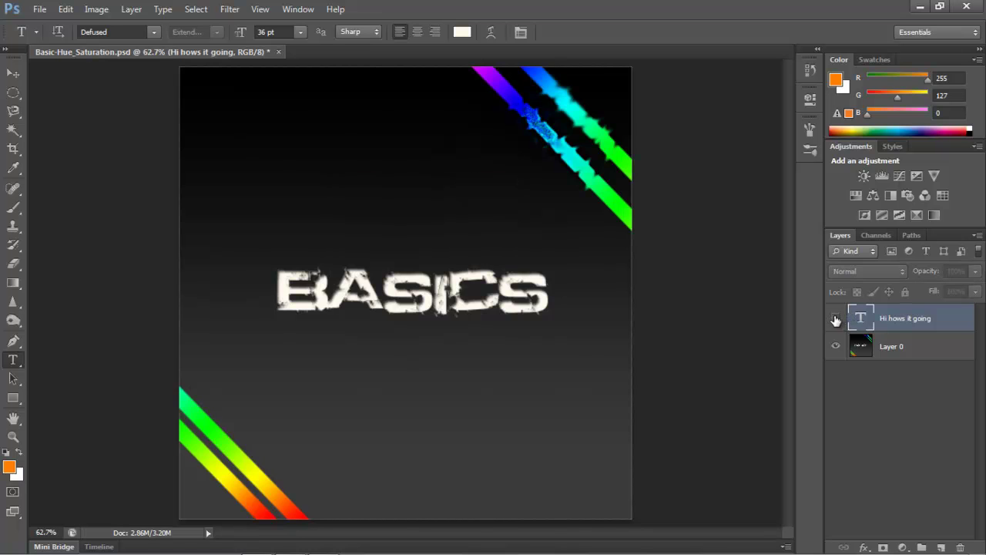
left_click(836, 320)
left_click(834, 321)
View the Path Selection tool's variants, and look at the Hand and Zoom tools' options
left_click(14, 379)
right_click(14, 379)
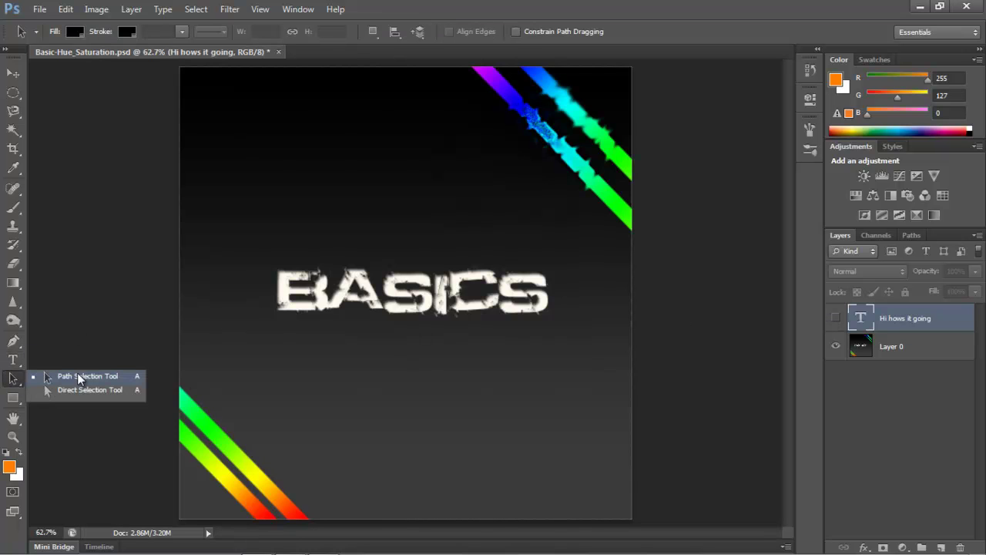
left_click(75, 378)
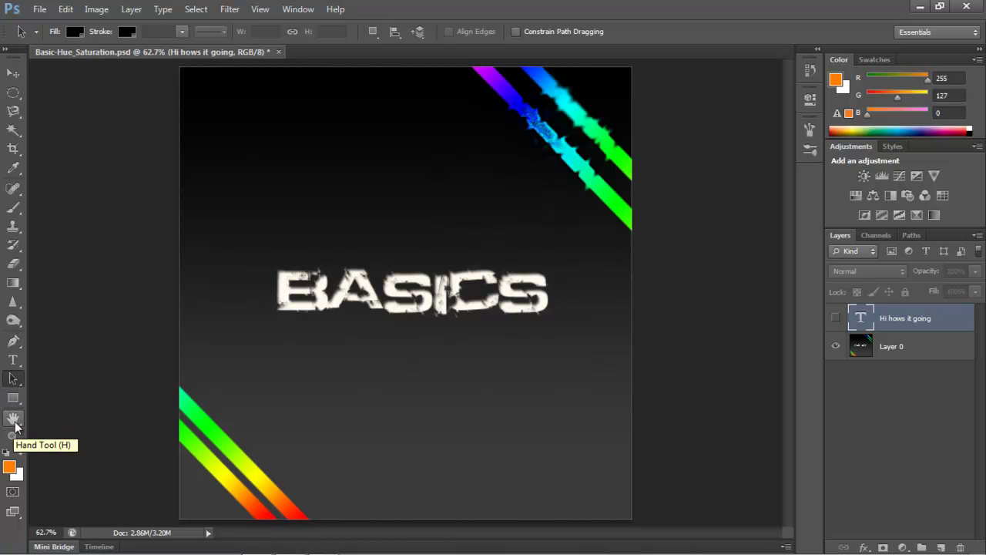
left_click(14, 420)
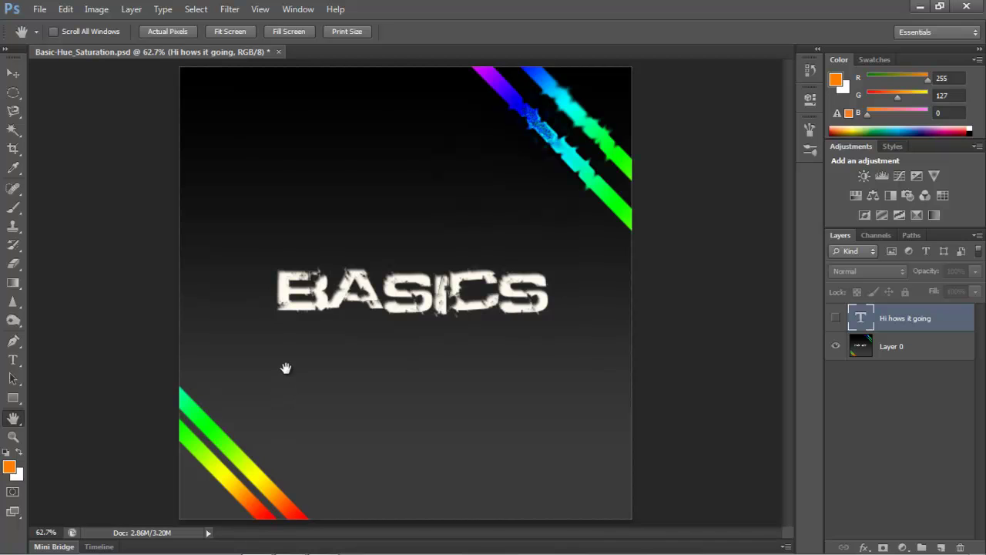
left_click(13, 436)
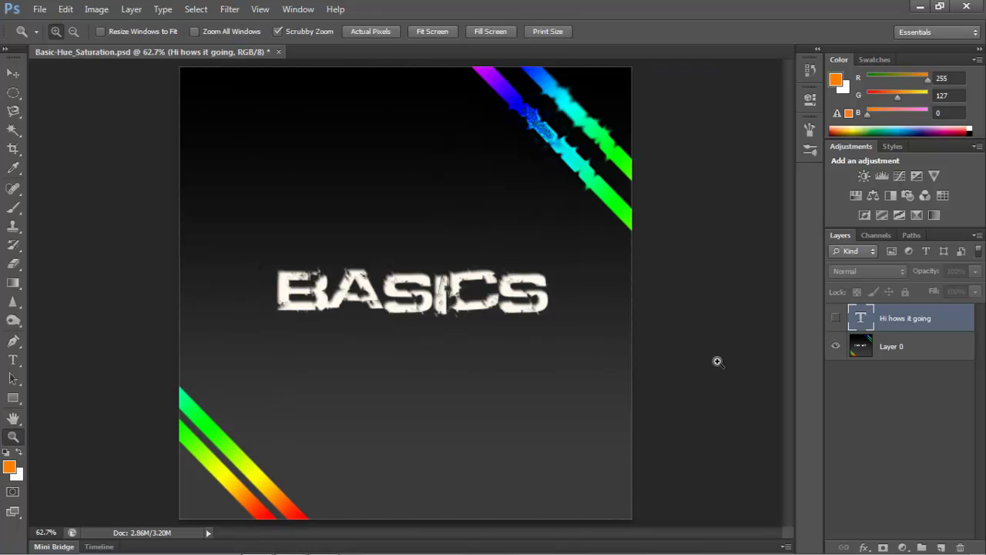
Set the foreground color to purple #aa10b4, and reset the foreground and background to the default black and white
left_click(10, 465)
left_click(467, 184)
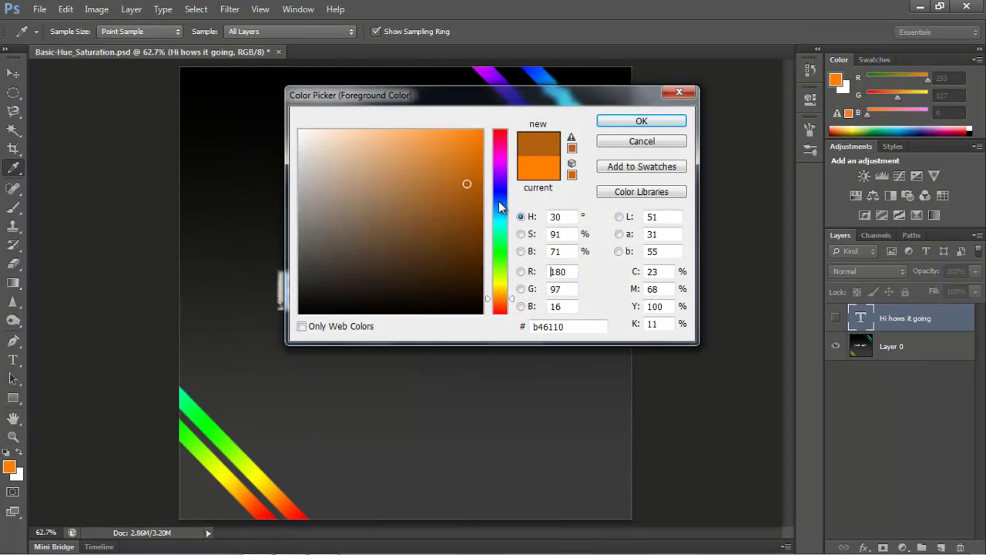
left_click_drag(499, 206, 500, 163)
left_click(659, 123)
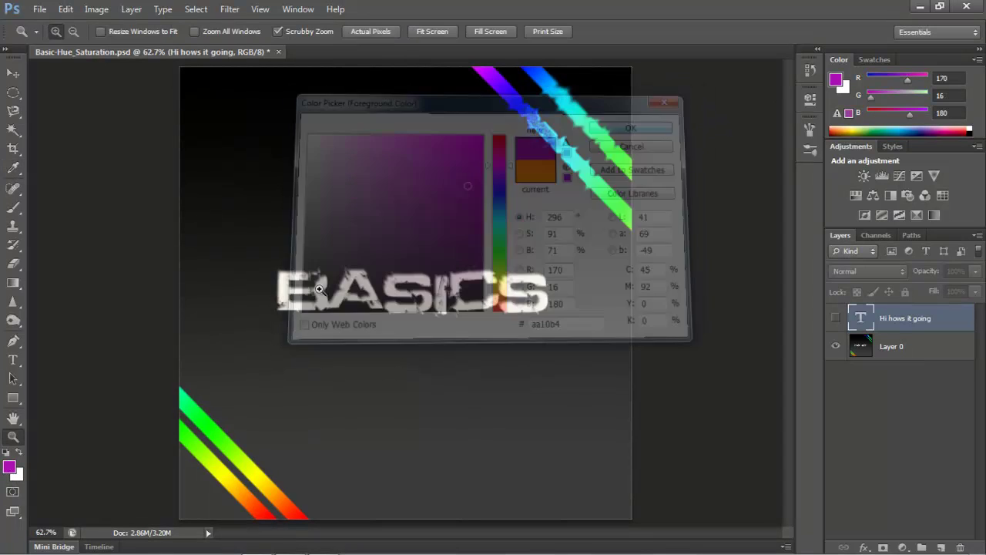
left_click(6, 454)
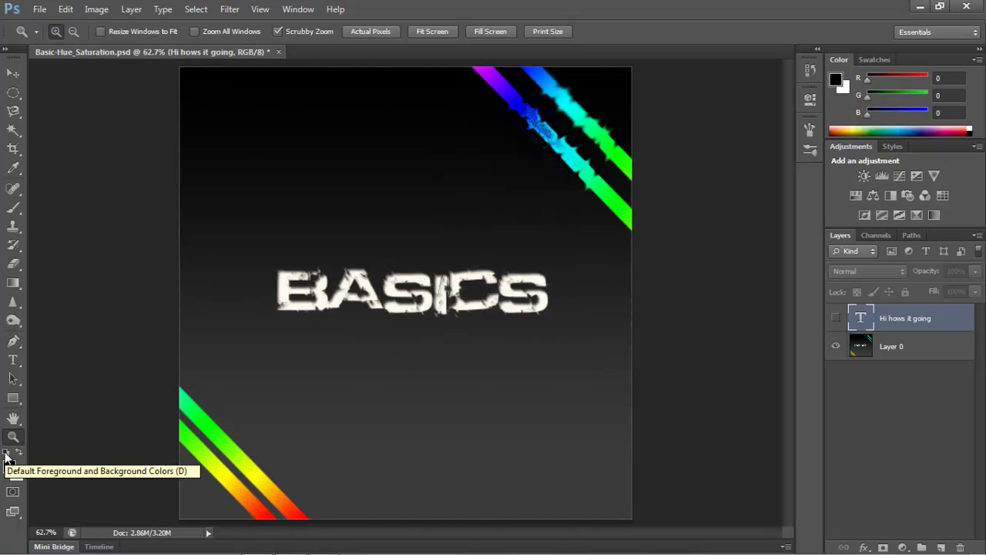
Create a soft selection of the graphic's lower part by drawing a vertical black-to-white gradient in Quick Mask mode
left_click(13, 494)
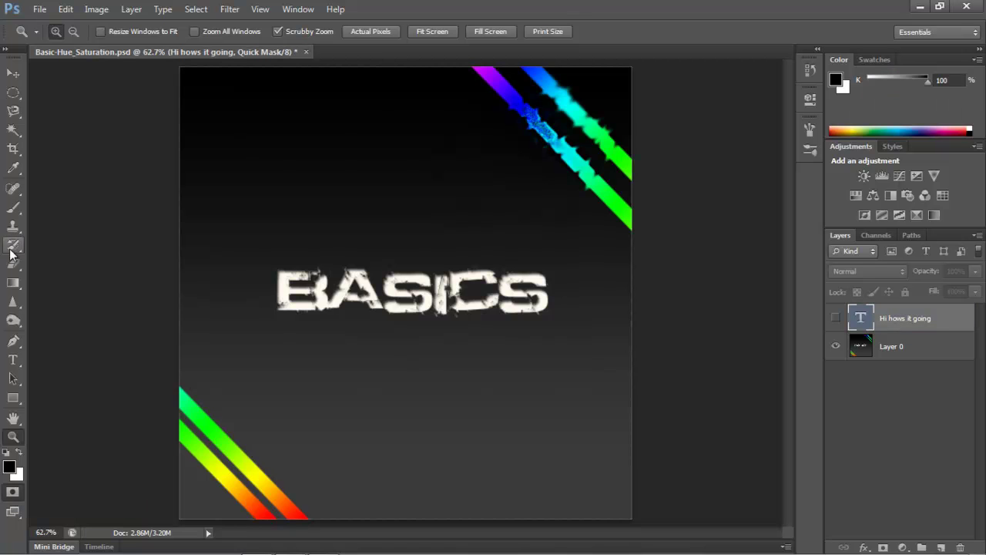
left_click(13, 284)
left_click_drag(410, 190, 387, 523)
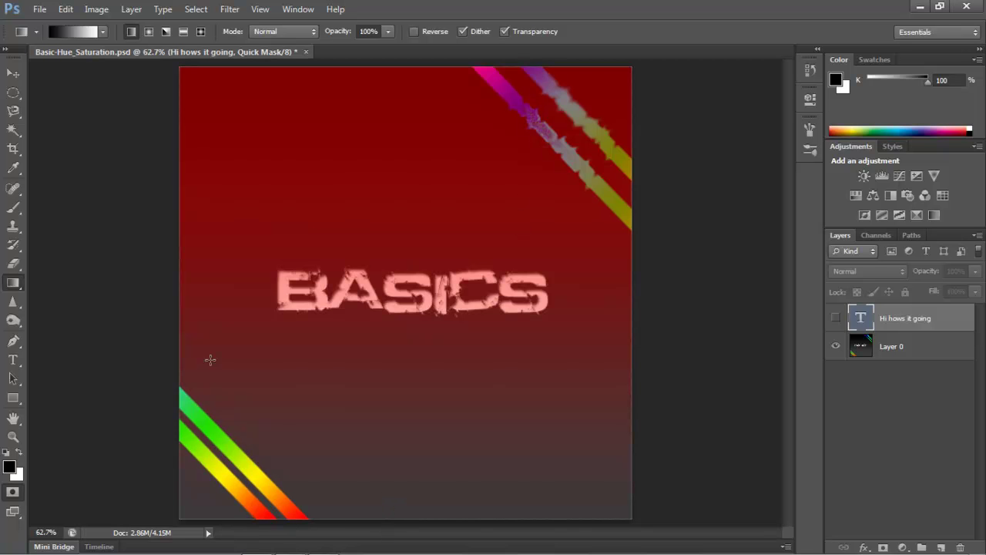
left_click(12, 491)
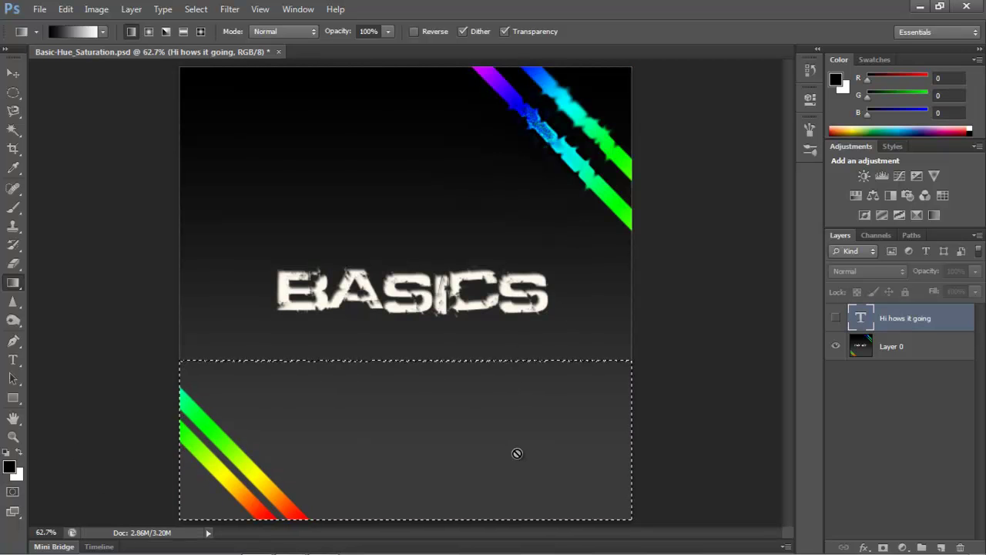
Delete the selected area from Layer 0 and clear the selection, and add a new empty layer beneath Layer 0
left_click(923, 352)
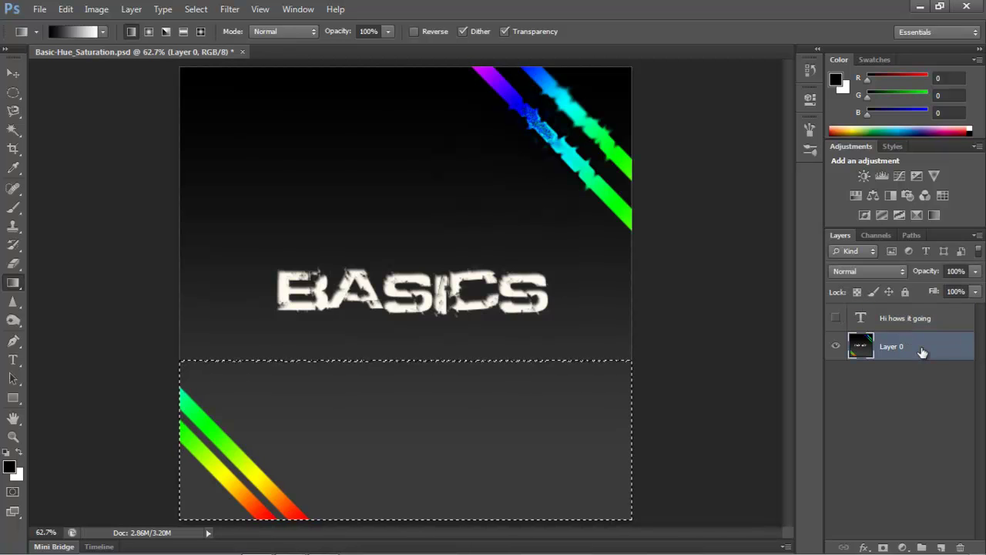
key("Delete")
key("ctrl+d")
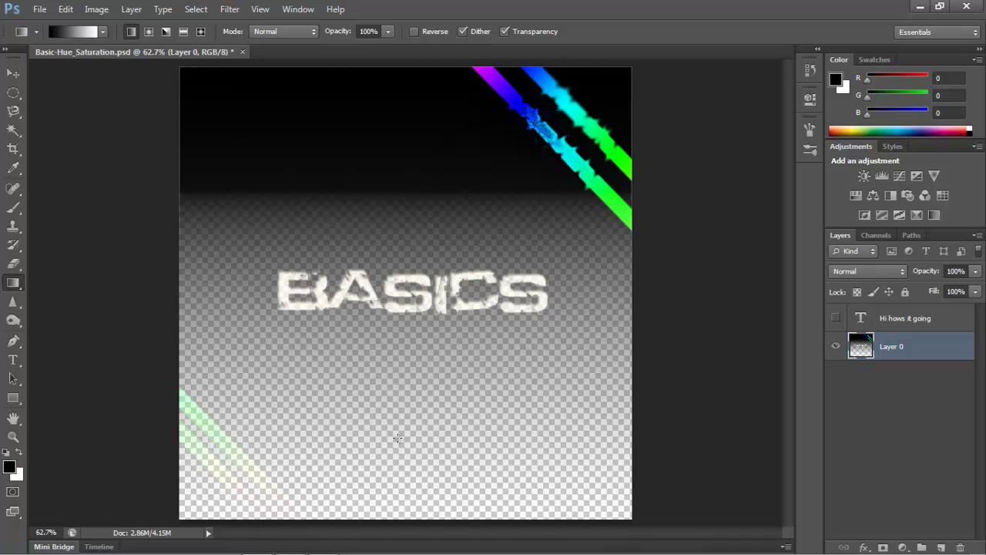
left_click(942, 548)
left_click_drag(902, 346, 887, 424)
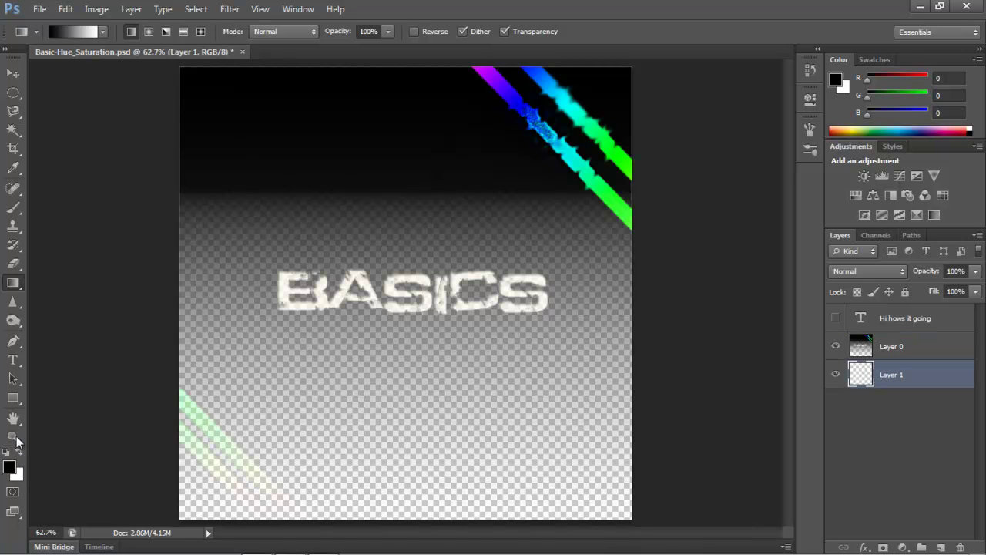
Fill the empty Layer 1 with white using the Paint Bucket, and toggle its visibility to compare the result
left_click(19, 454)
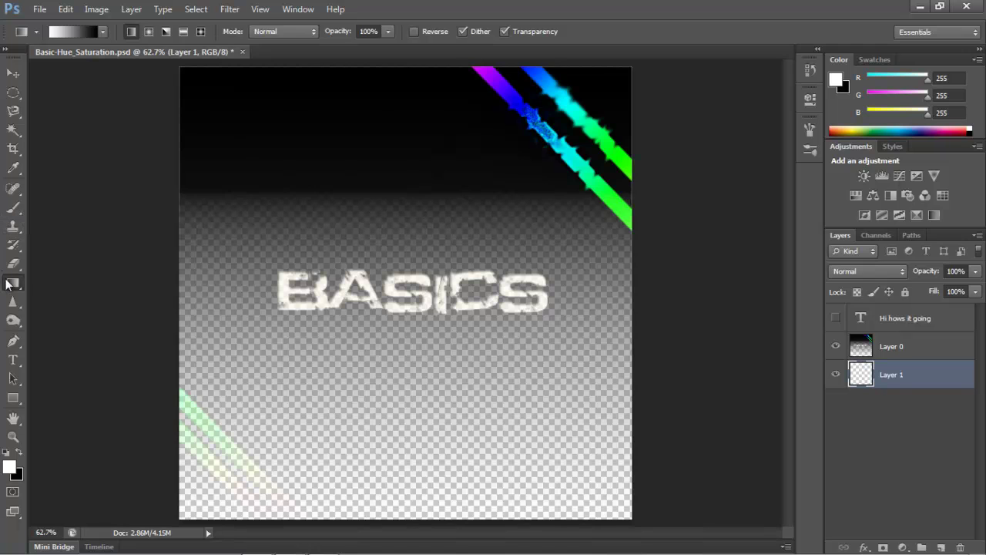
left_click(74, 295)
left_click(386, 254)
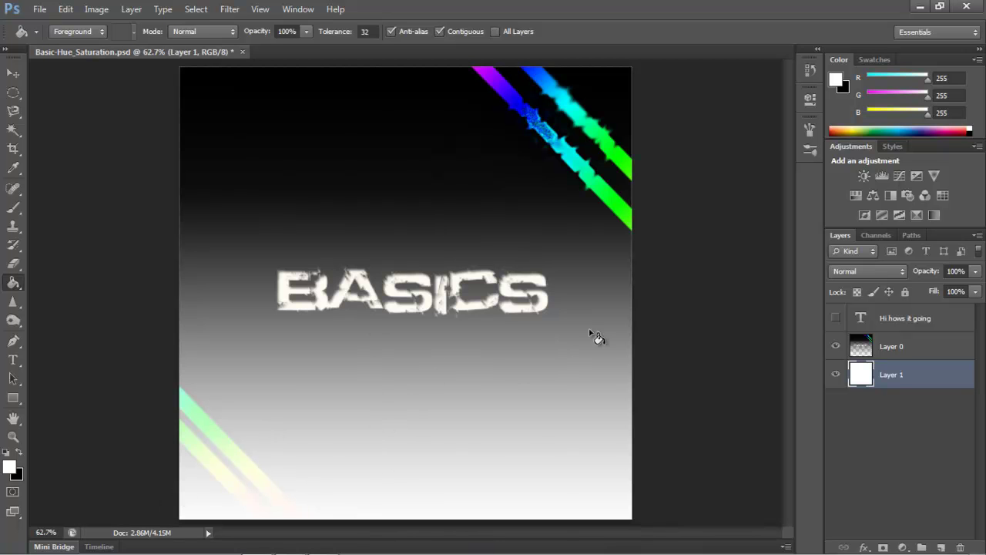
left_click(837, 375)
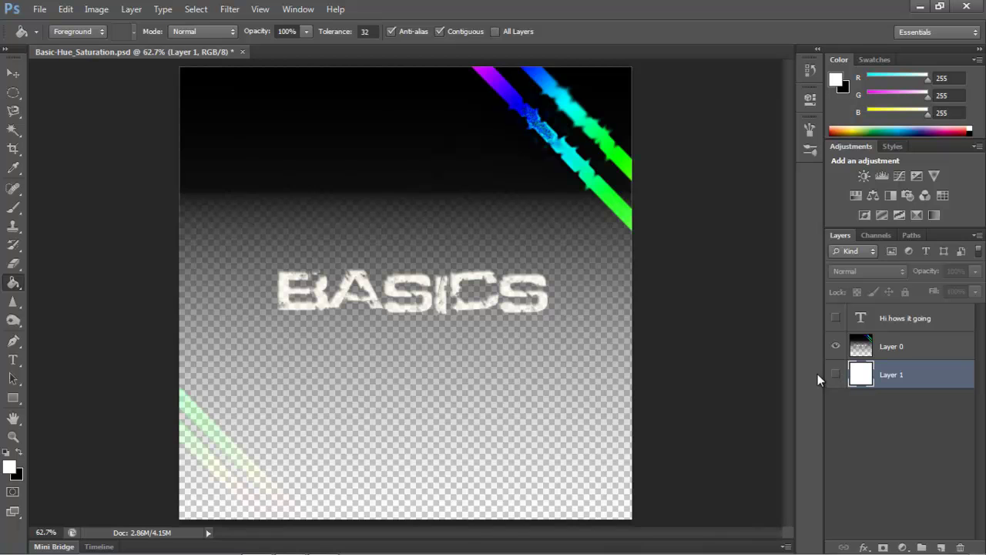
left_click(837, 375)
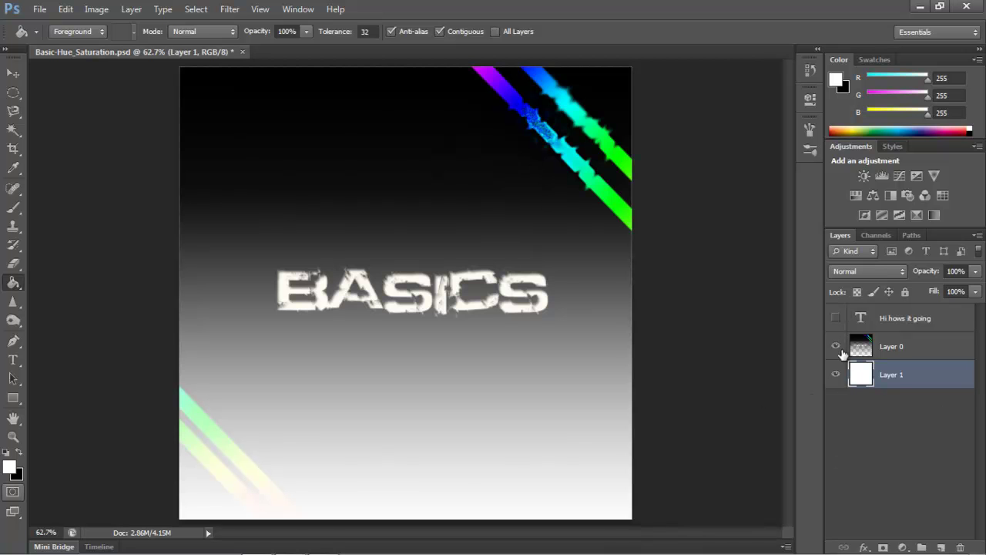
Revert the document to its original Basic-Hue_Saturation.psd snapshot in the history
left_click(811, 71)
left_click_drag(790, 104, 790, 66)
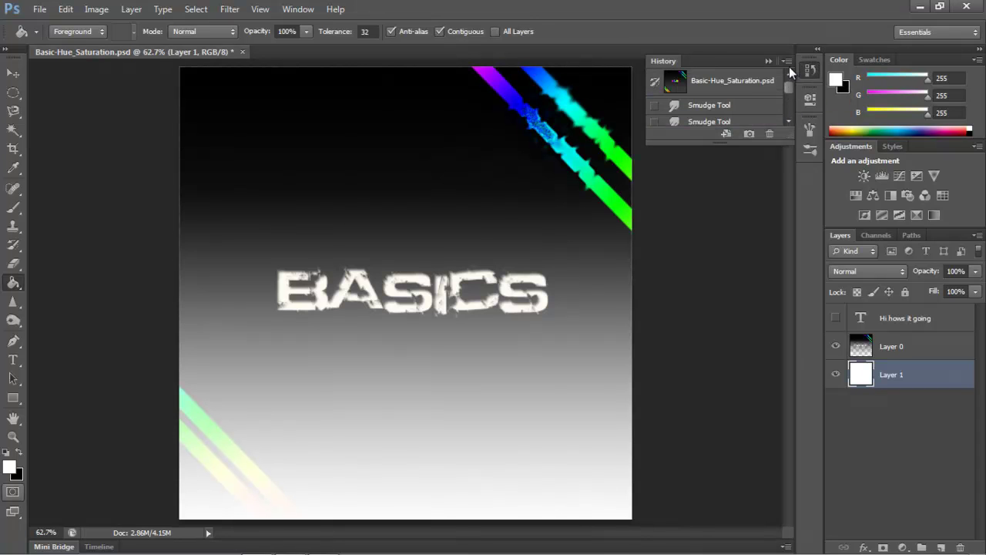
left_click(766, 83)
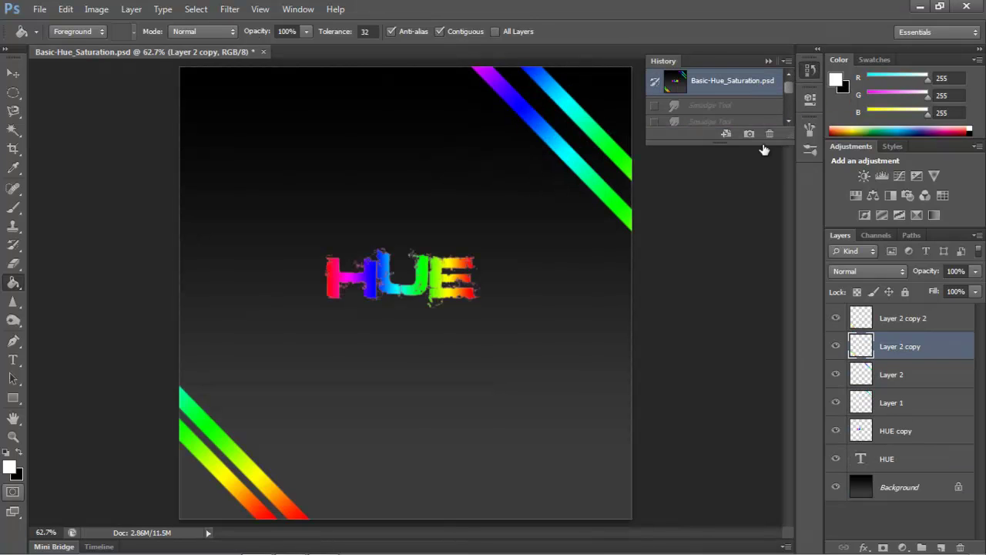
left_click(811, 71)
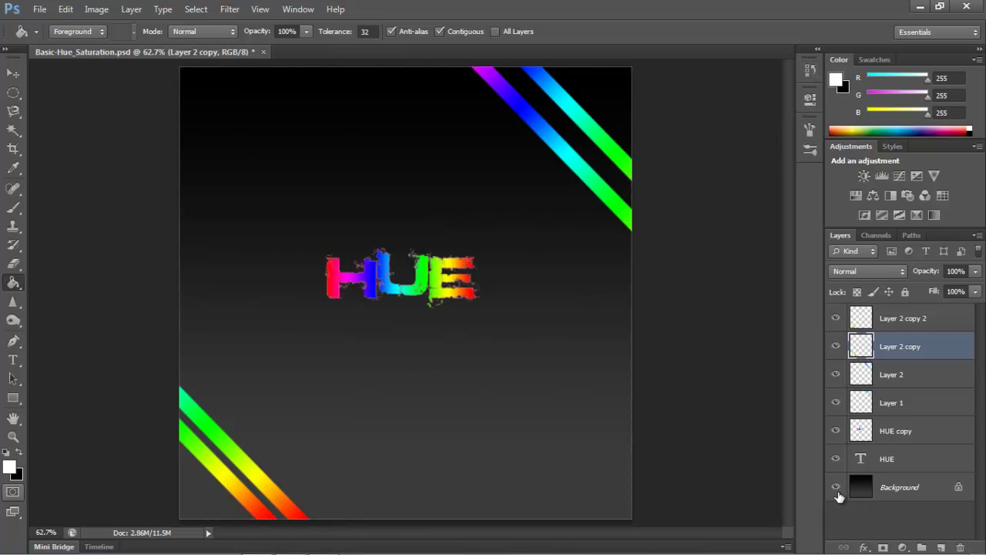
Hide every layer except Layer 2 copy 2, and move that layer's rainbow stripe from the lower-left corner toward the canvas centre
left_click(873, 484)
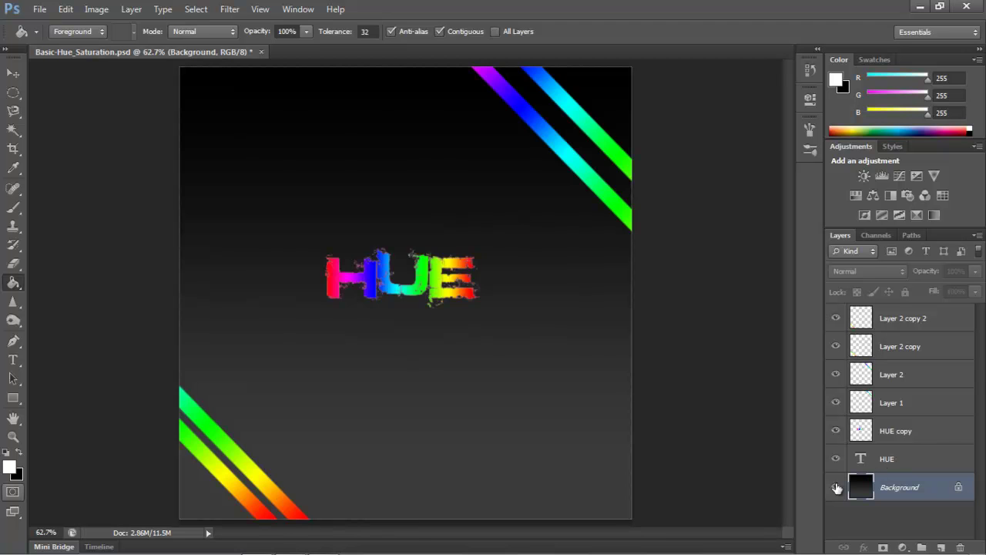
left_click_drag(836, 486, 842, 316)
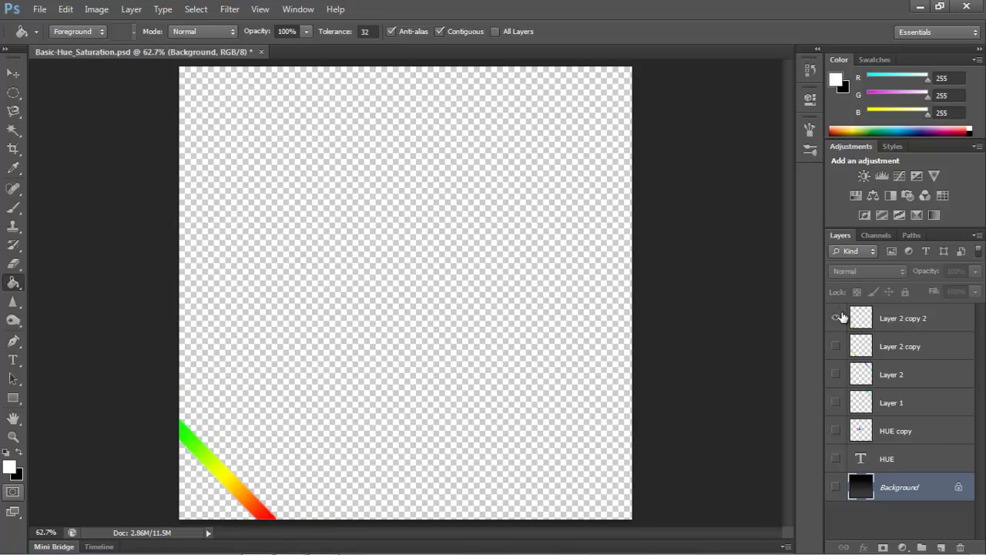
left_click(12, 72)
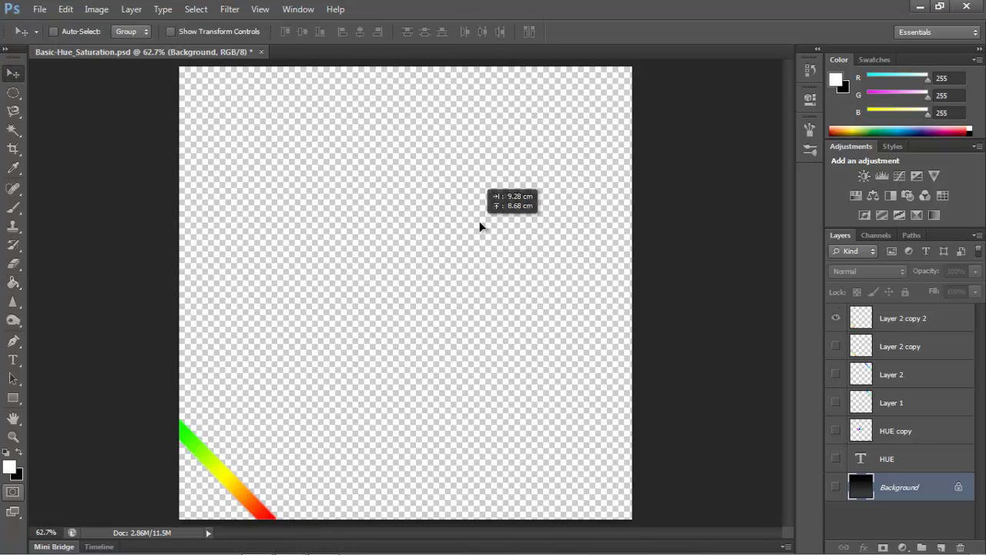
left_click(467, 285)
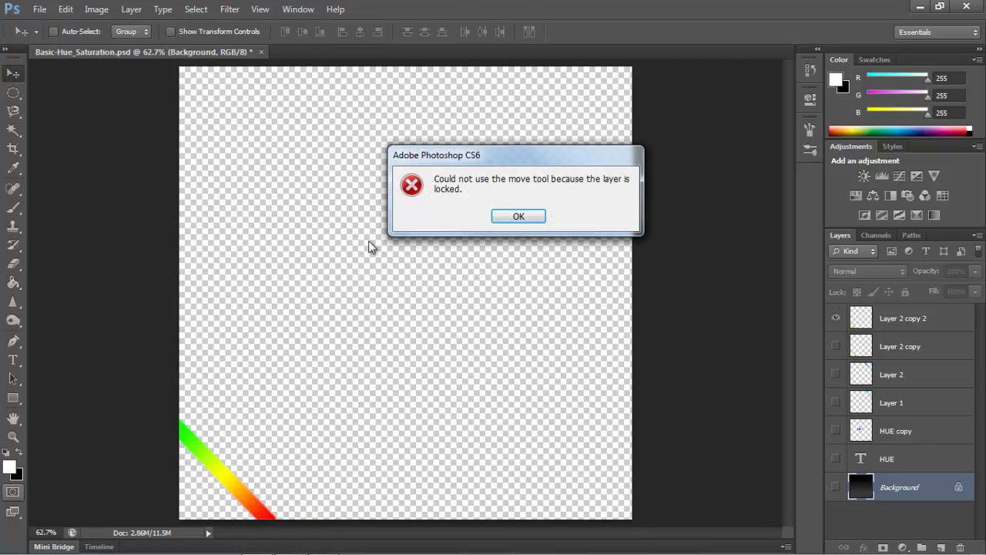
left_click(516, 217)
left_click(904, 319)
left_click_drag(412, 303, 530, 373)
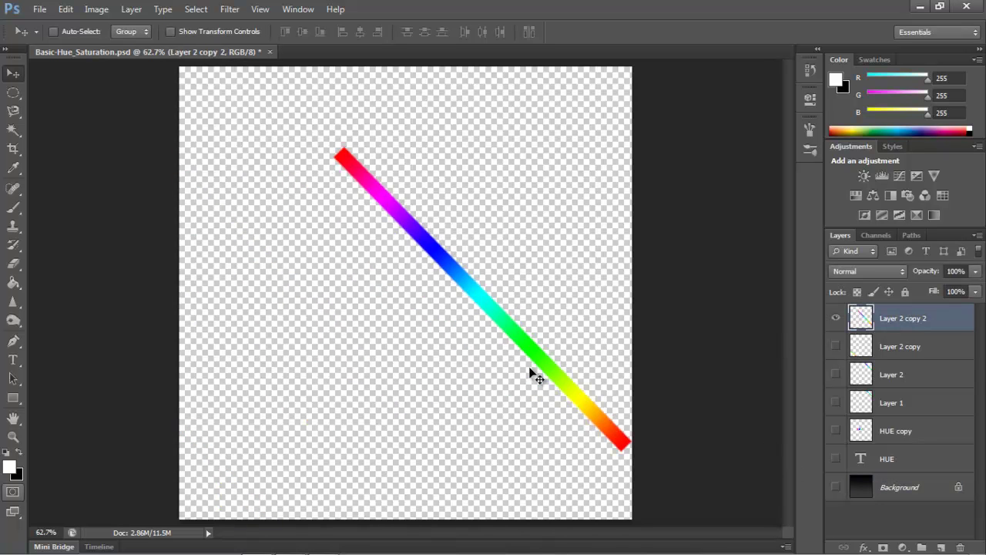
Try to move the locked Background layer with the Move tool
left_click(942, 499)
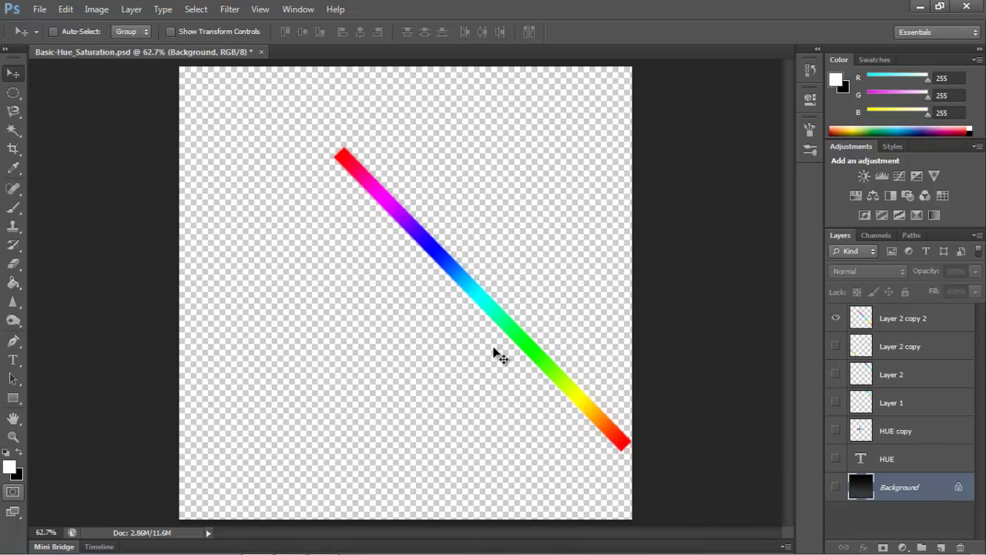
left_click_drag(478, 281, 542, 256)
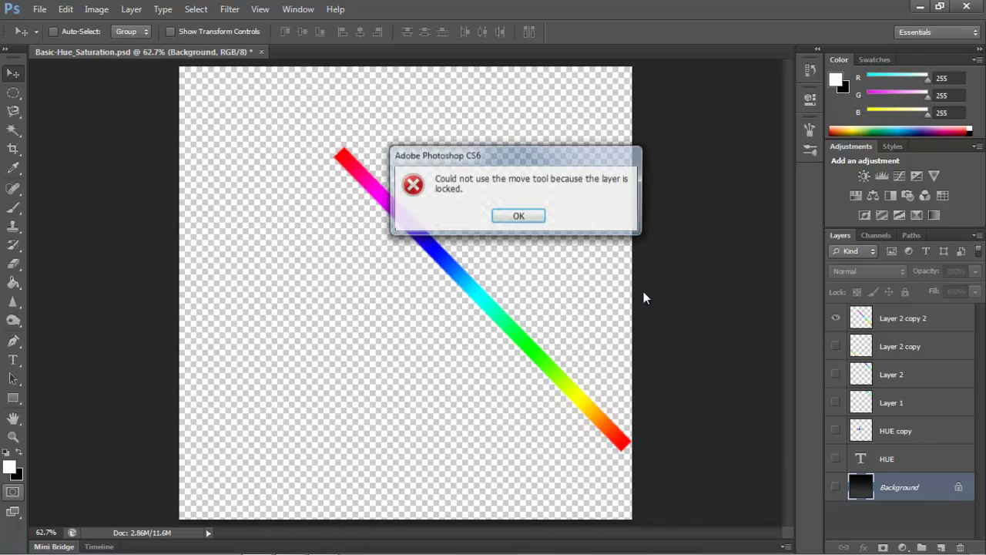
key("Return")
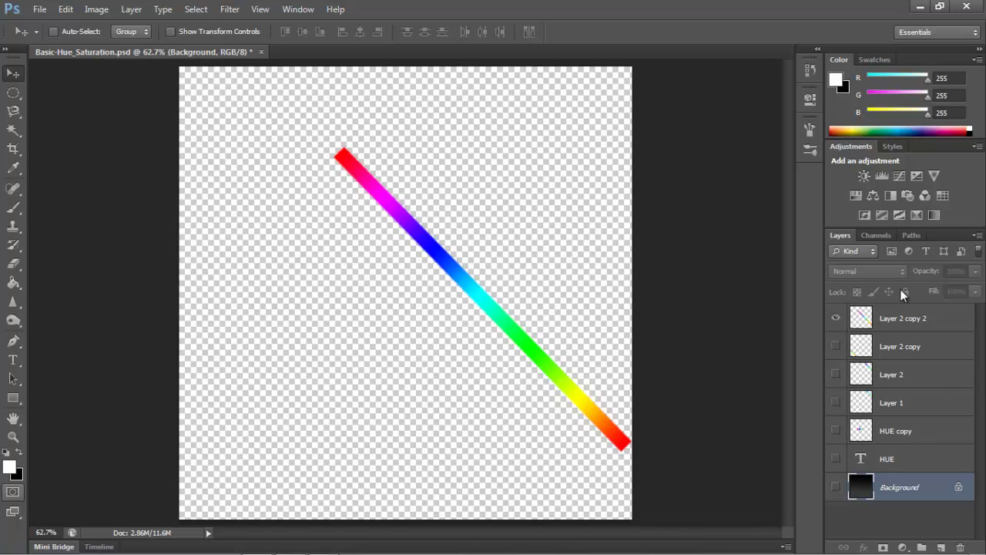
Convert the Background into a regular layer named Layer 0, and shift it toward the canvas's lower right
double_click(924, 499)
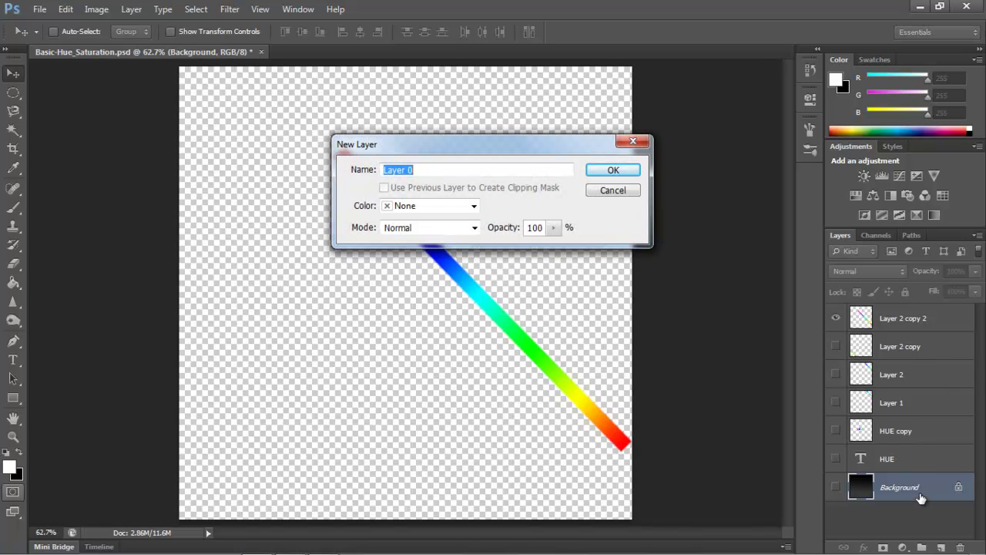
key("Return")
left_click_drag(346, 377, 397, 430)
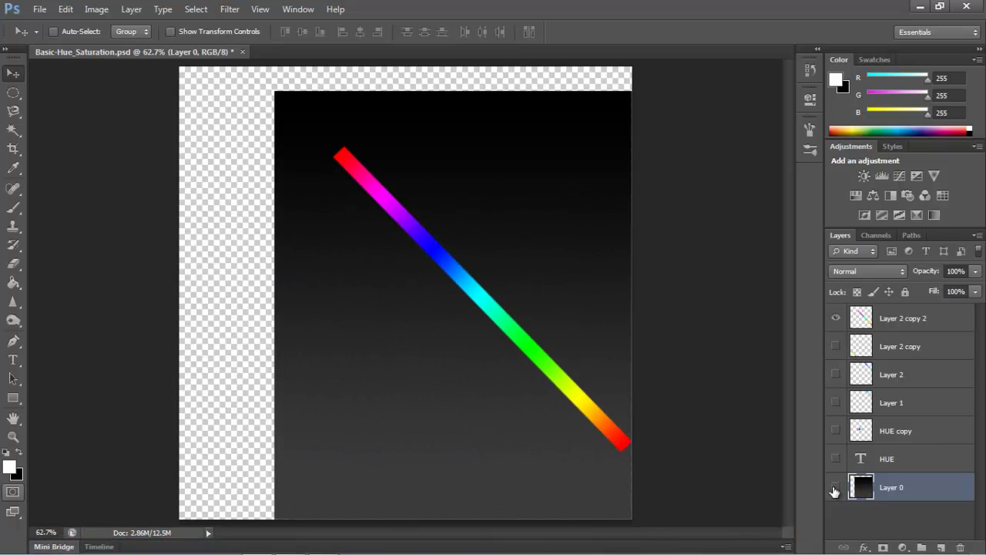
Make all the hidden layers visible again, including the HUE text and Layer 0
left_click(835, 488)
left_click(835, 346)
left_click(836, 374)
left_click(835, 402)
left_click(836, 431)
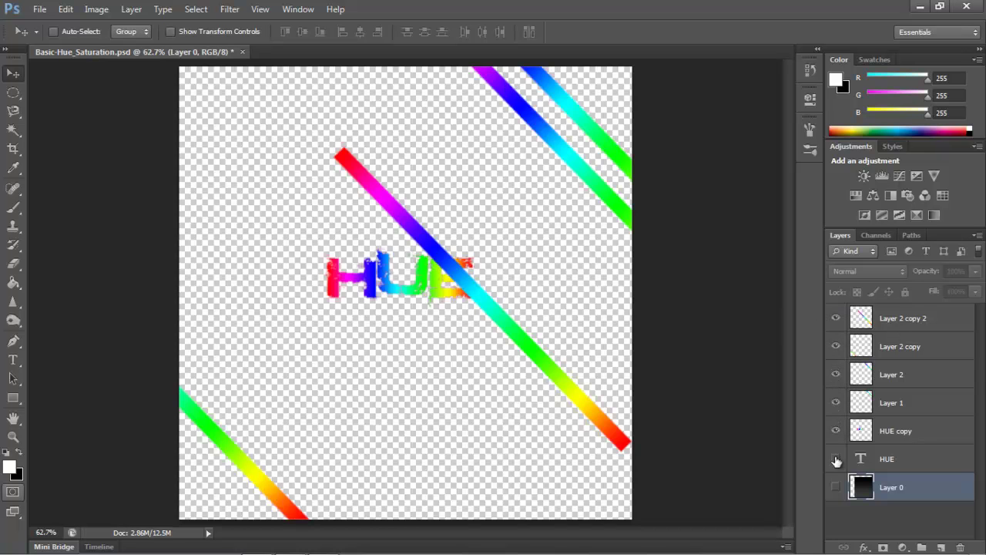
left_click(835, 487)
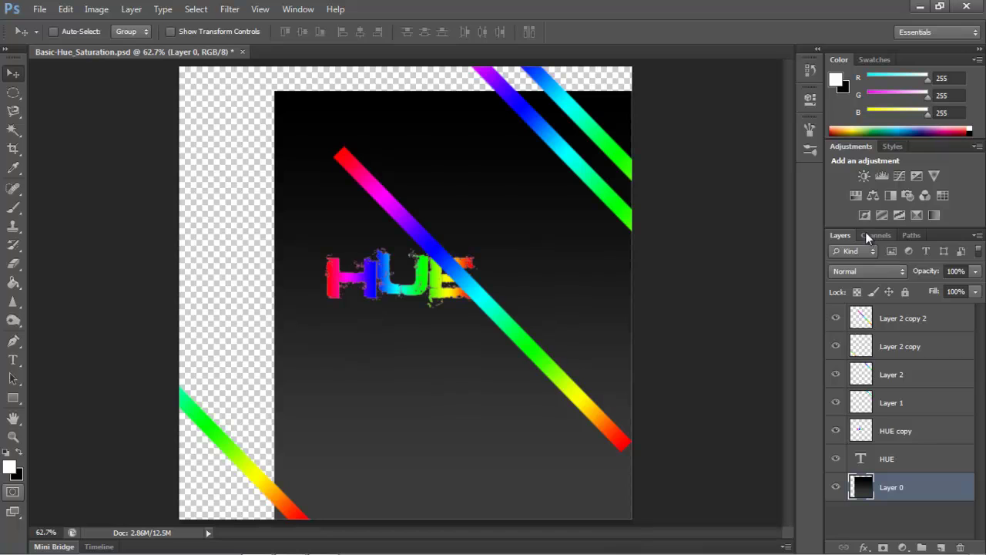
Toggle the Red, Green and Blue channels to compare their effect on the image, ending with only Green and Blue shown
left_click(871, 235)
left_click(833, 282)
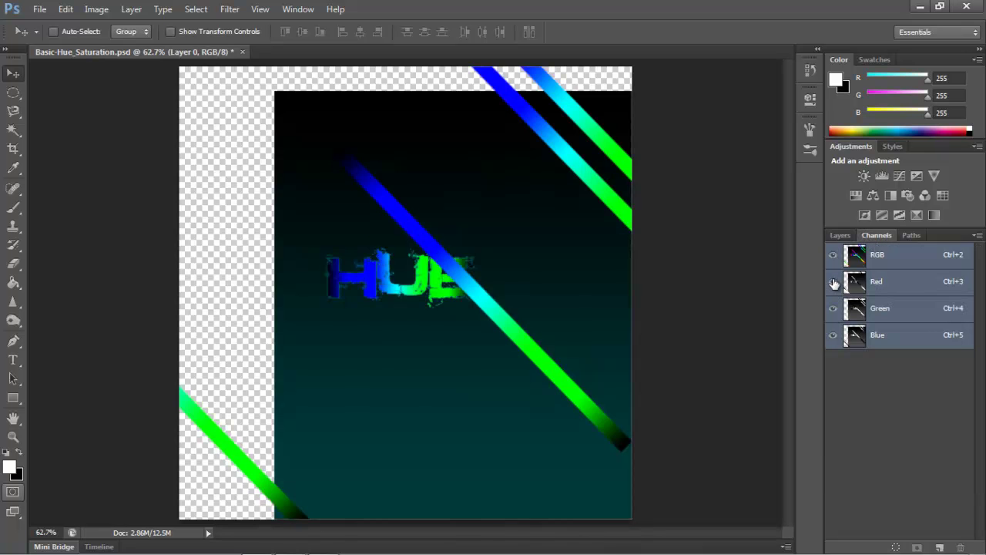
left_click(833, 281)
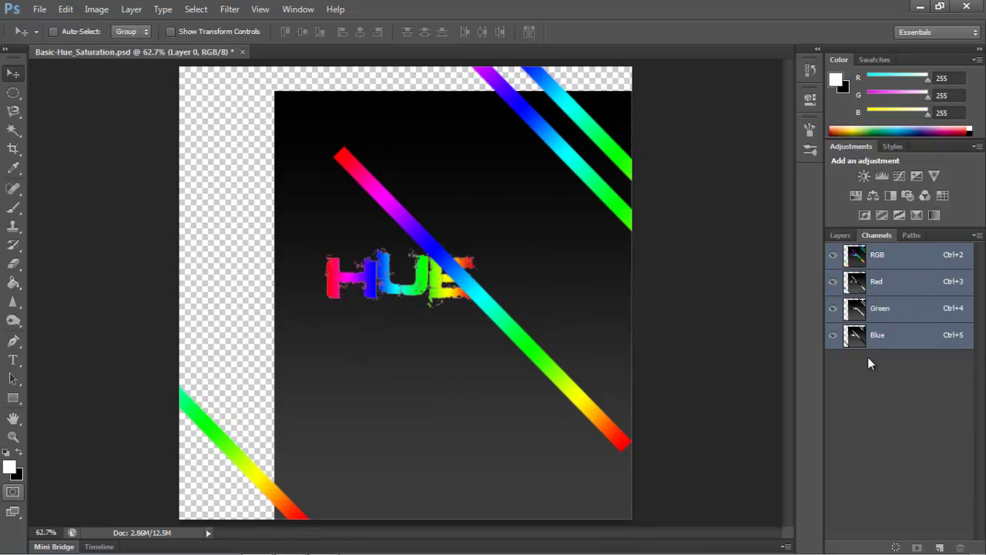
left_click(833, 281)
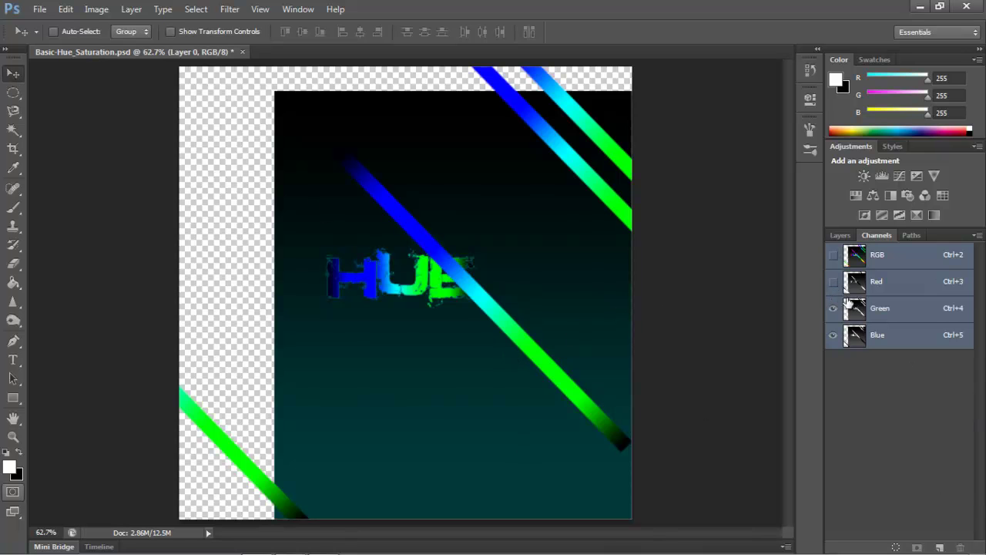
left_click(833, 309)
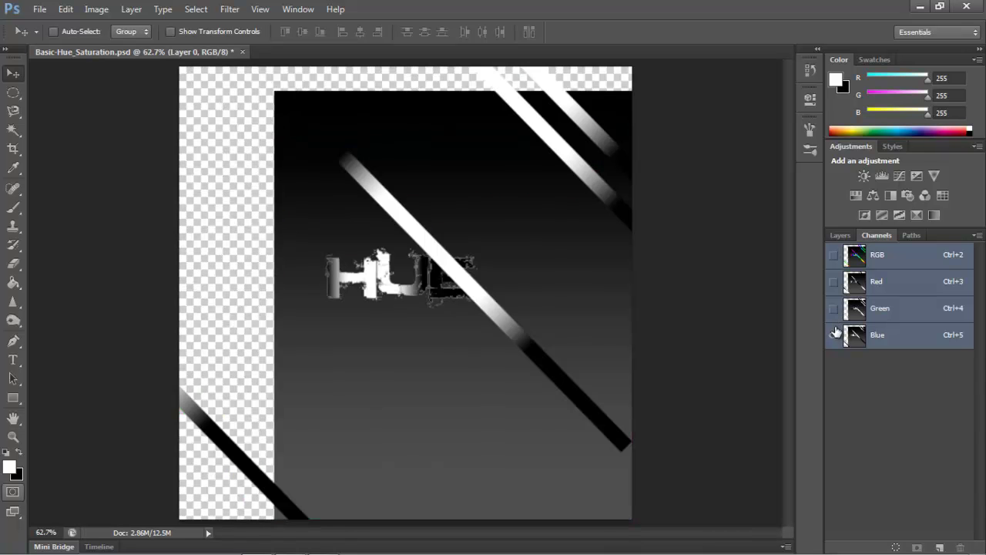
left_click(833, 308)
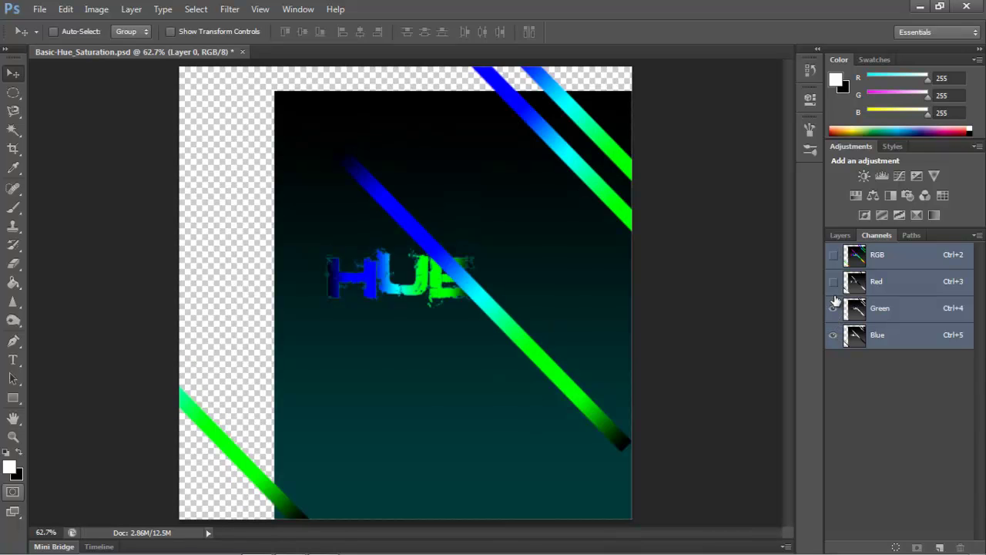
left_click(833, 336)
left_click(833, 282)
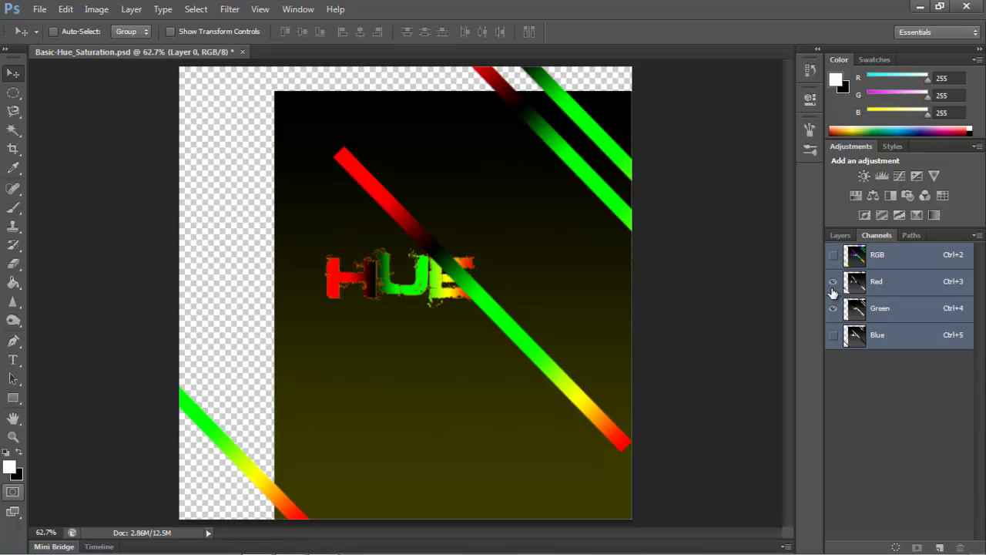
left_click(834, 282)
Move Layer 0 back so that its dark gradient covers the whole canvas
left_click(840, 235)
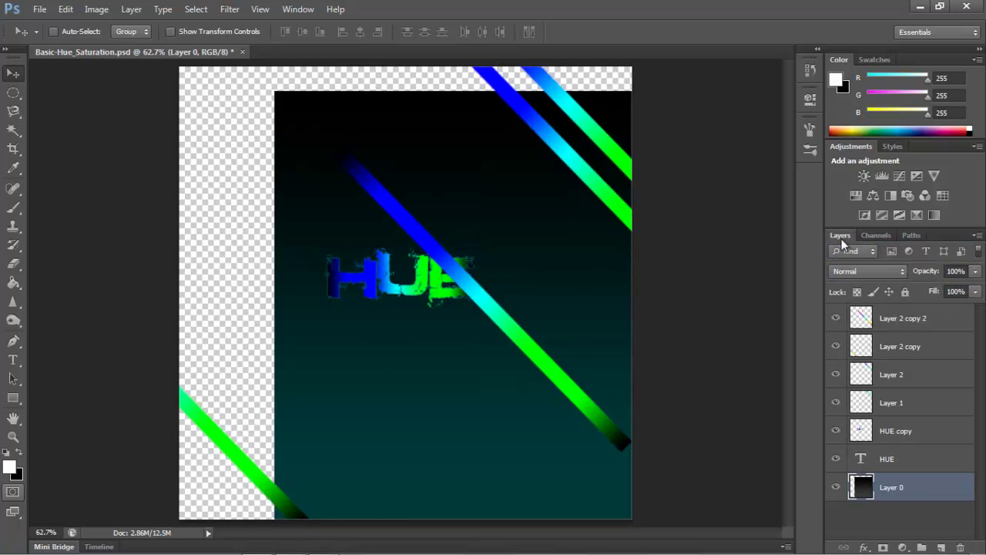
left_click_drag(459, 348, 365, 318)
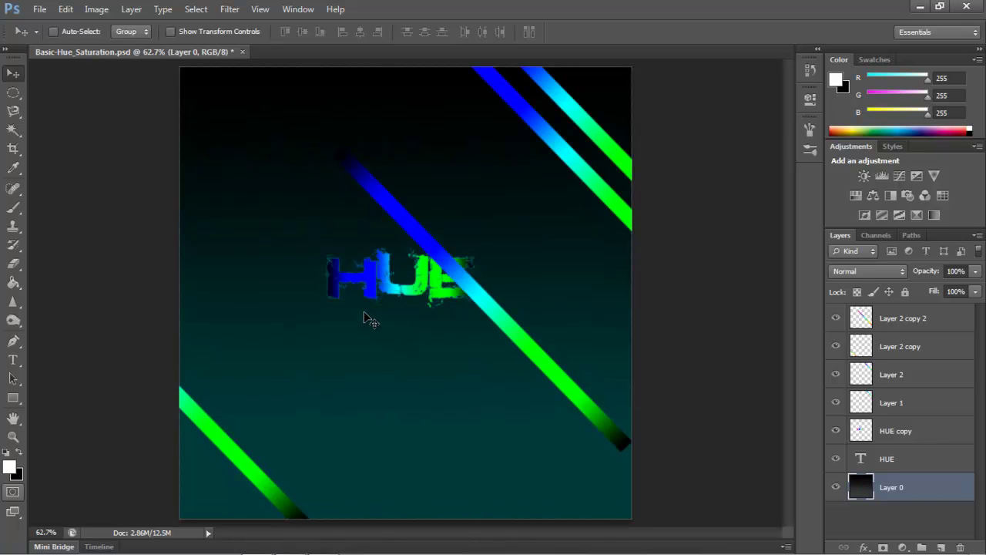